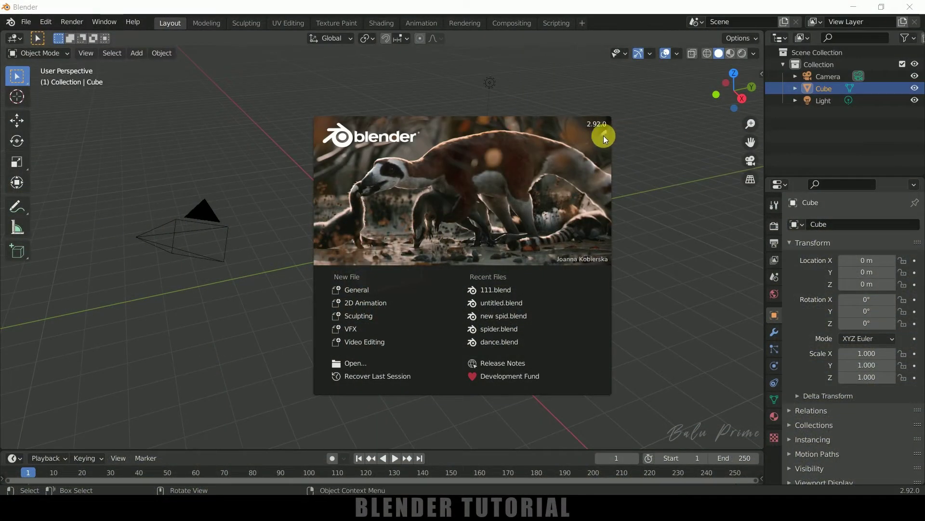
# - Dismiss the splash screen and delete the default cube, camera and light
pyautogui.click(663, 213)
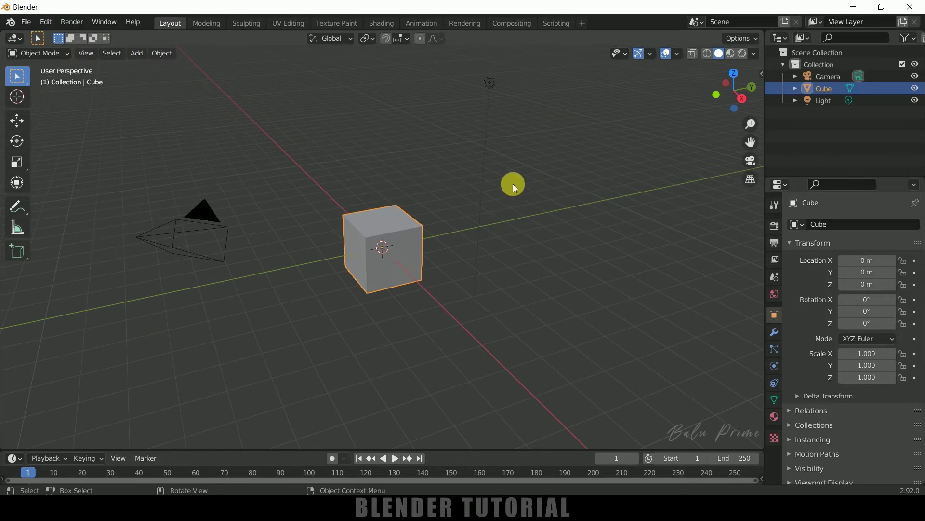
pyautogui.press('a')
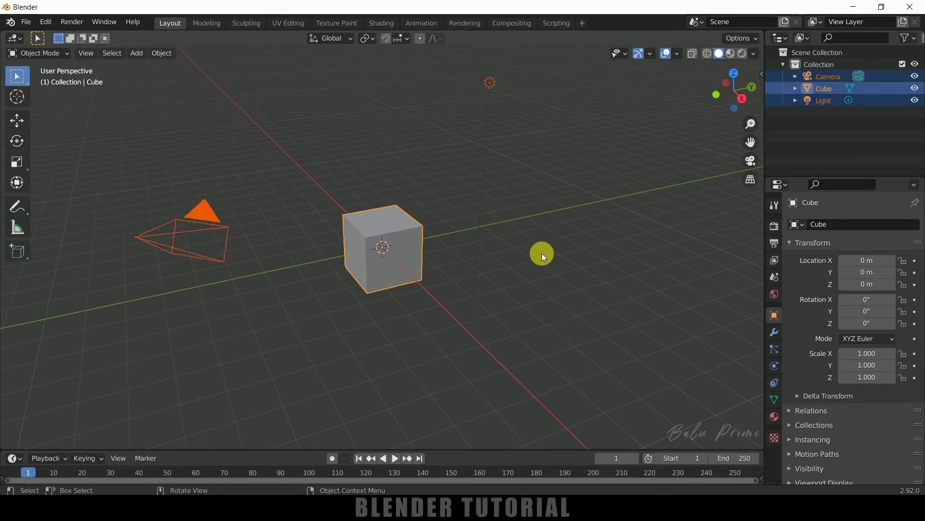
pyautogui.press('Delete')
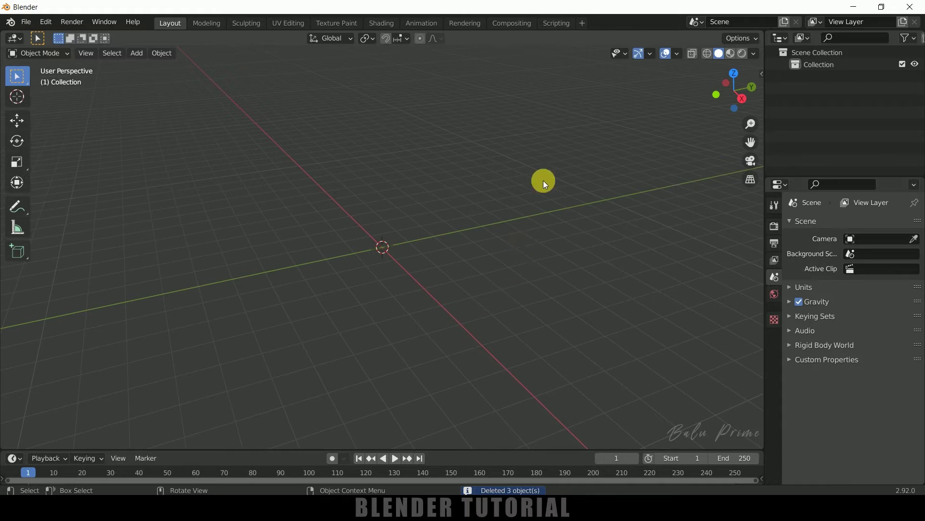
# - Add the VFX > Motion Tracking workspace and make its upper 3D view and dopesheet area taller
pyautogui.click(585, 26)
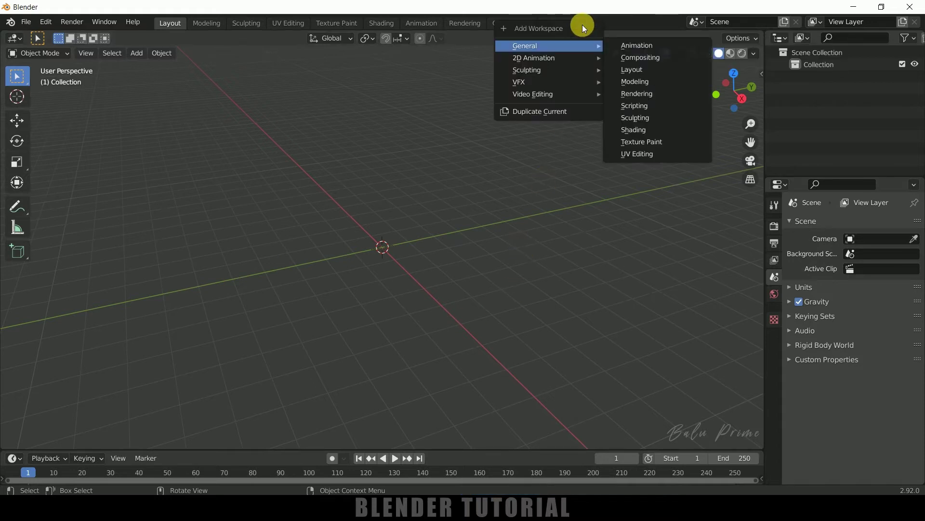
pyautogui.moveTo(548, 81)
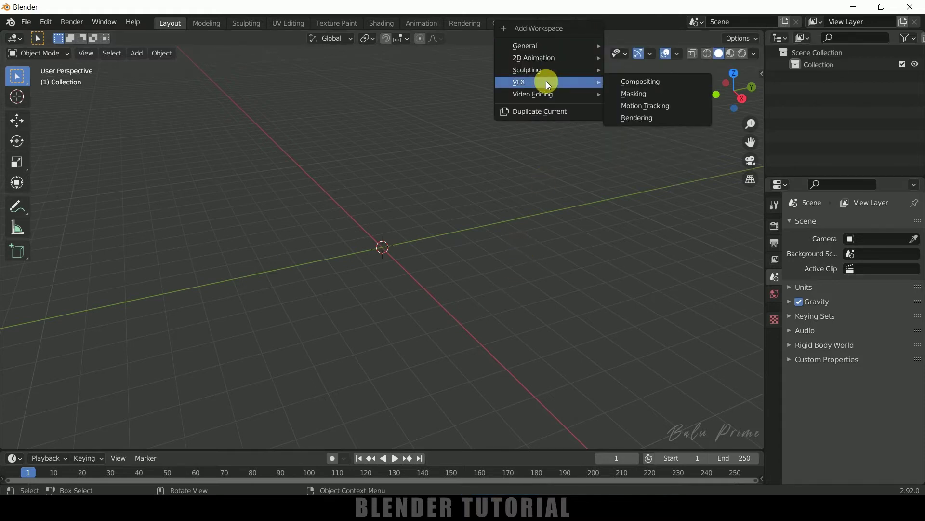
pyautogui.click(642, 107)
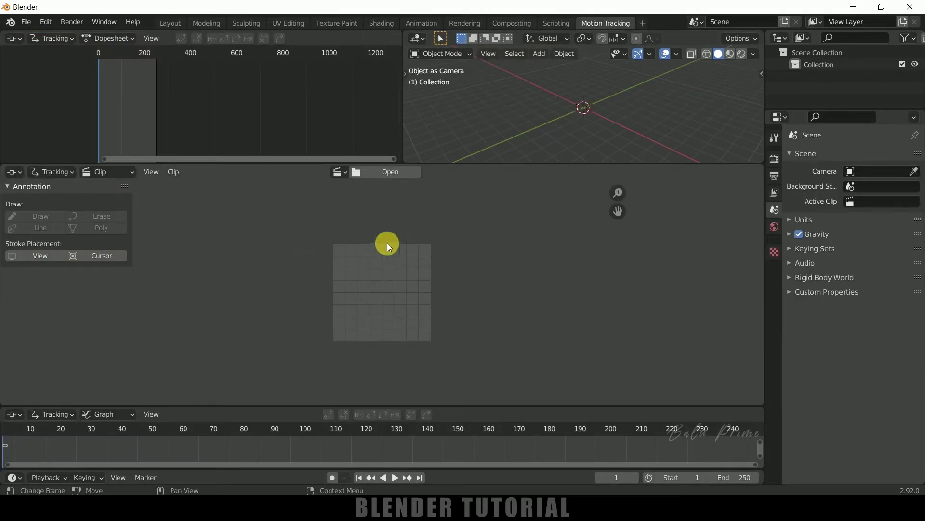
pyautogui.moveTo(467, 167); pyautogui.dragTo(289, 210)
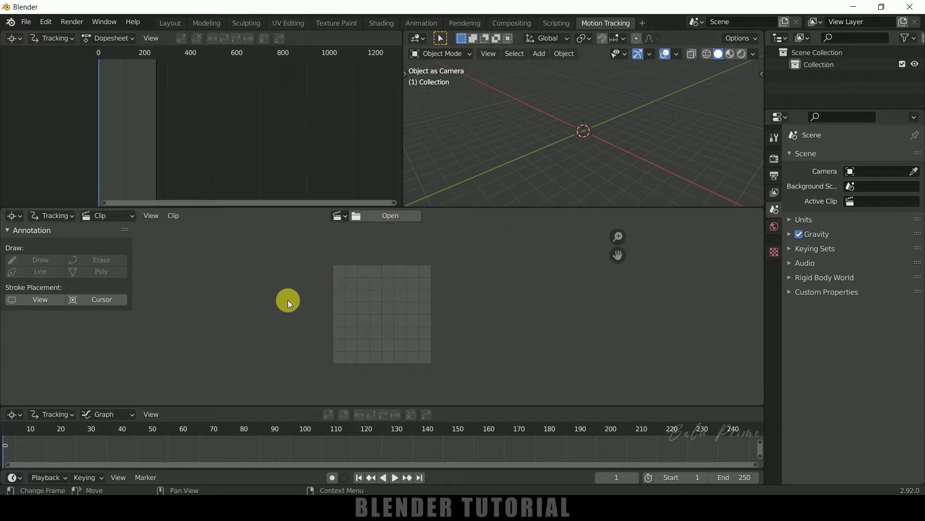
# - Load production ID_4326344.mp4 from the Tracking tut folder into the clip editor
pyautogui.click(381, 217)
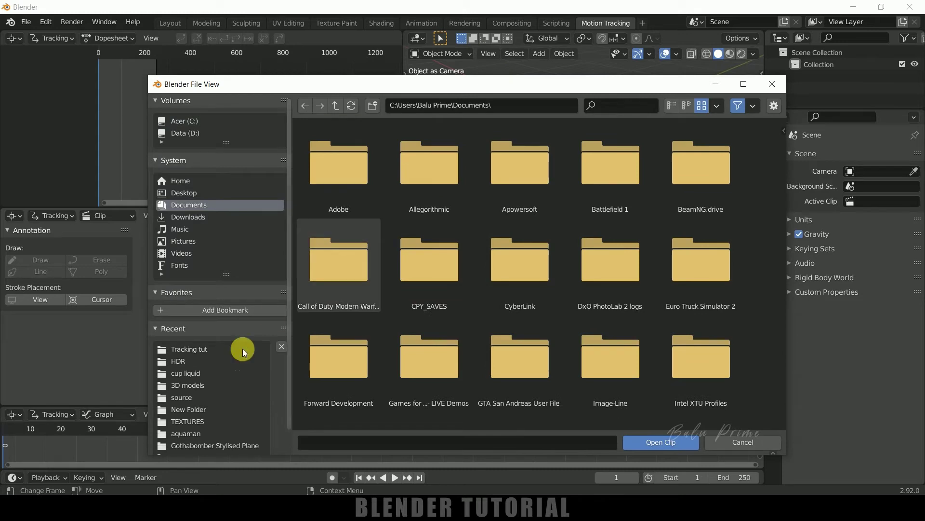
pyautogui.click(200, 349)
pyautogui.click(352, 182)
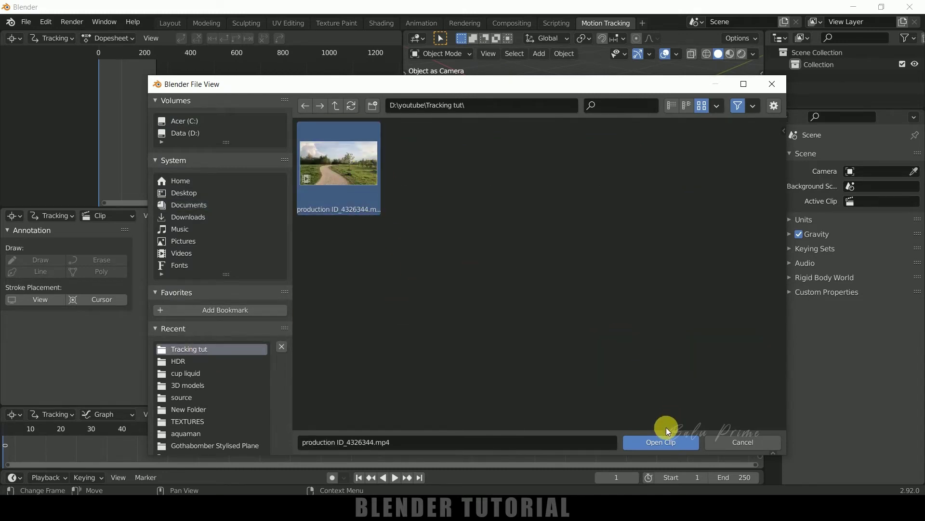
pyautogui.click(651, 443)
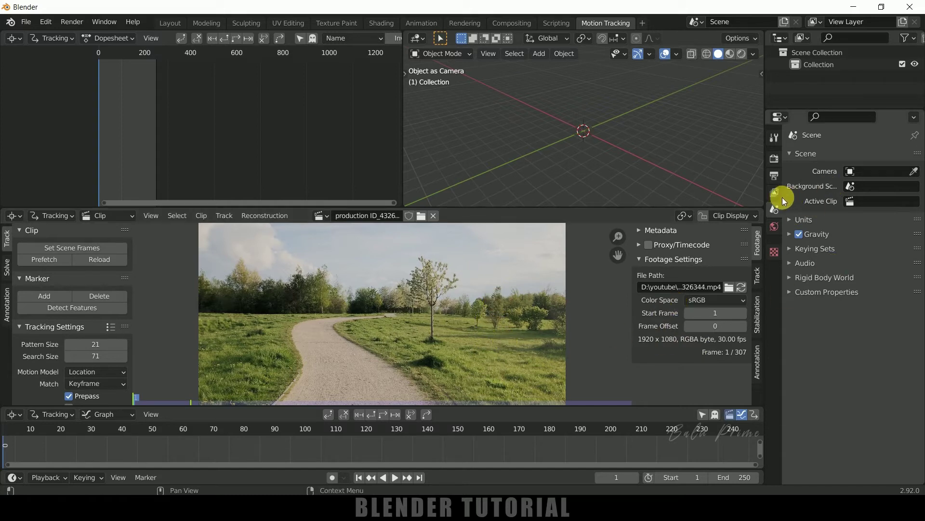
# - Set the scene frame rate to 30 fps in Output Properties
pyautogui.click(775, 178)
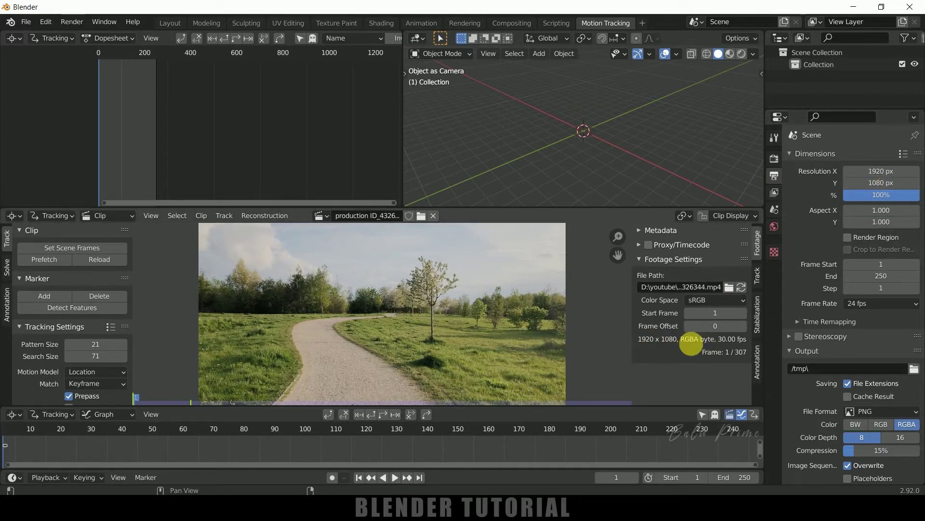
pyautogui.click(849, 303)
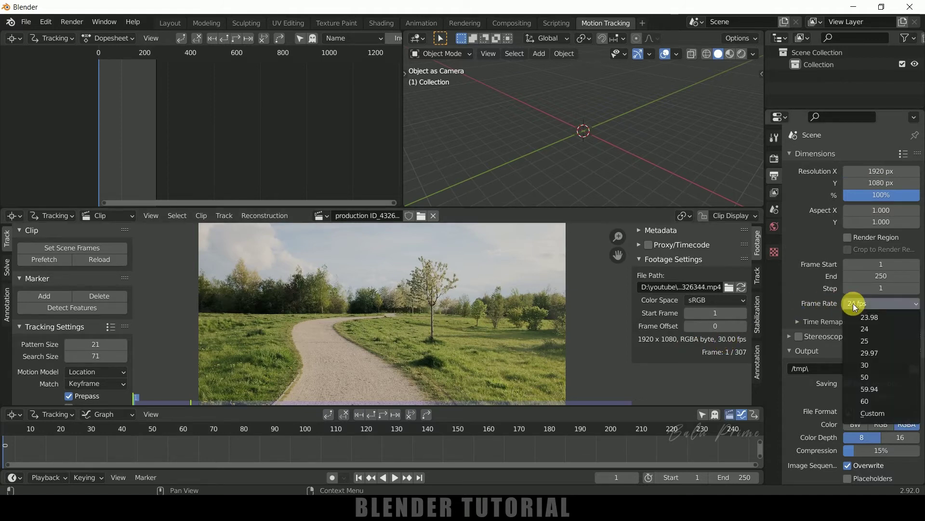
pyautogui.click(868, 368)
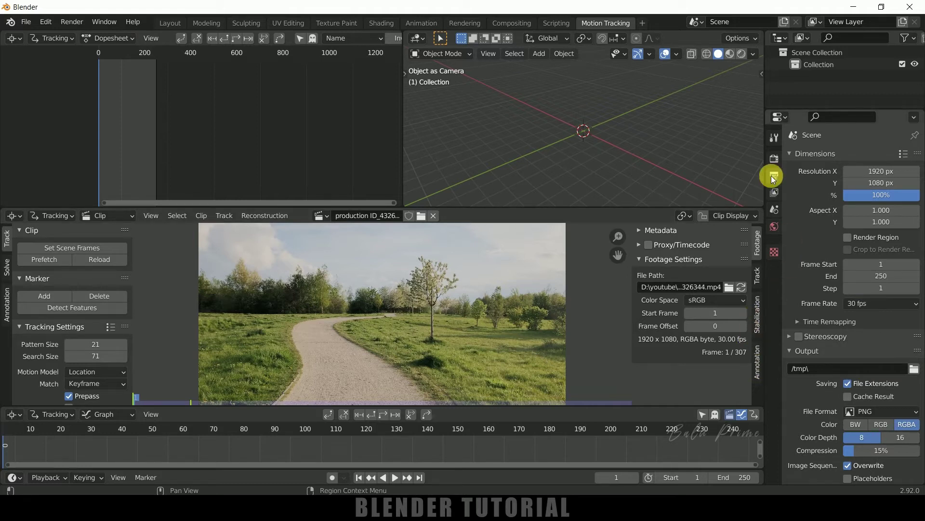
# - Switch the colour management view transform to Standard and enlarge the clip editor
pyautogui.click(774, 158)
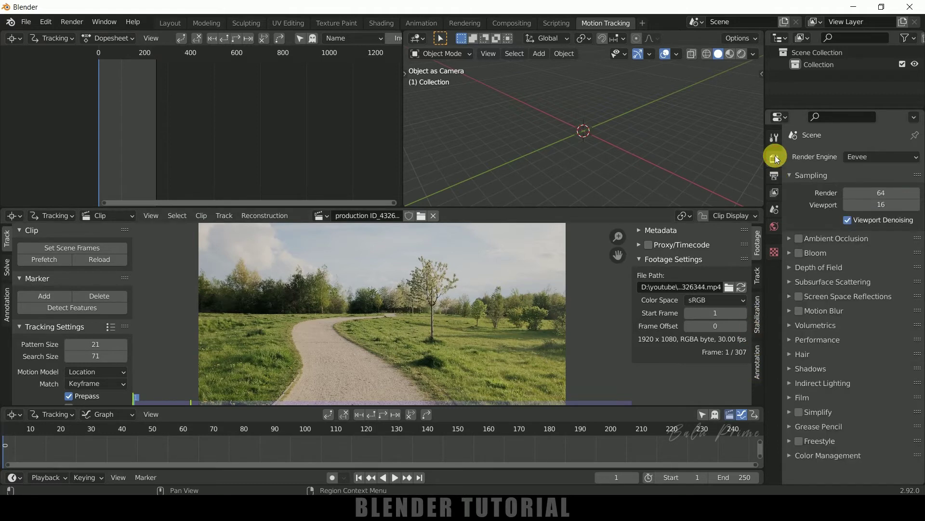
pyautogui.click(790, 455)
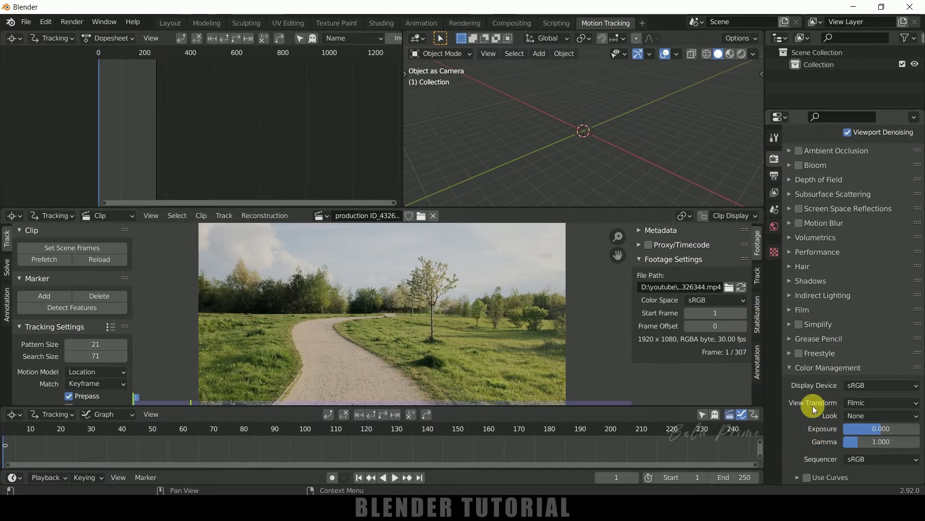
pyautogui.click(843, 403)
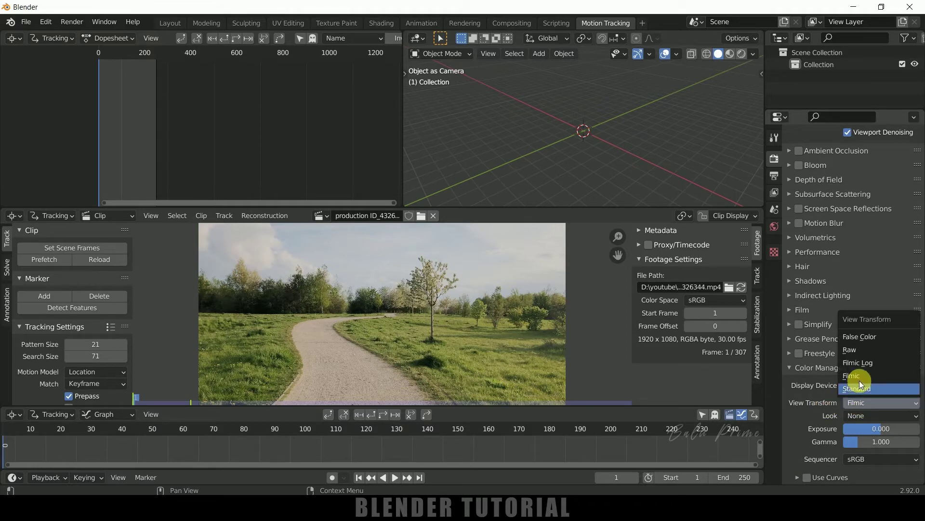
pyautogui.click(861, 389)
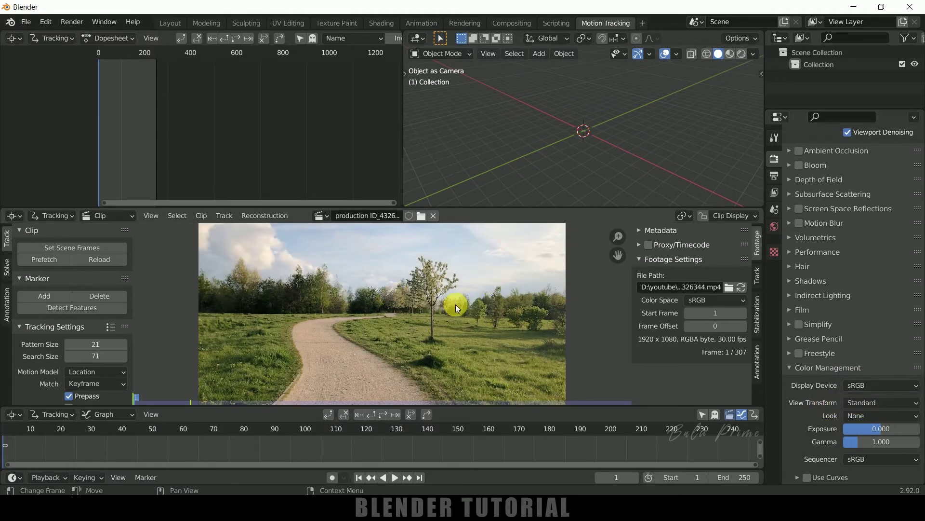
pyautogui.moveTo(508, 211); pyautogui.dragTo(499, 124)
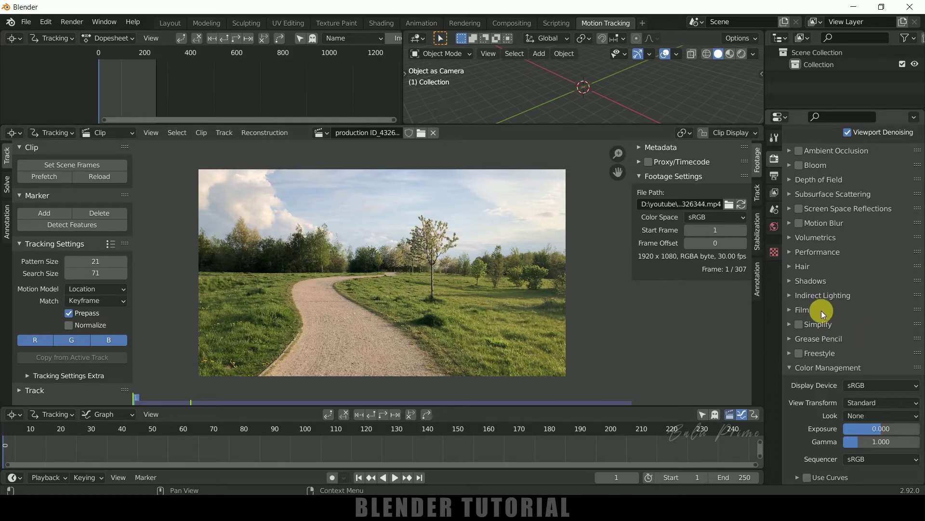
# - Match the scene frame range to the clip (1–307) and scrub the footage to frame 210
pyautogui.click(772, 179)
pyautogui.scroll(1, 824, 264)
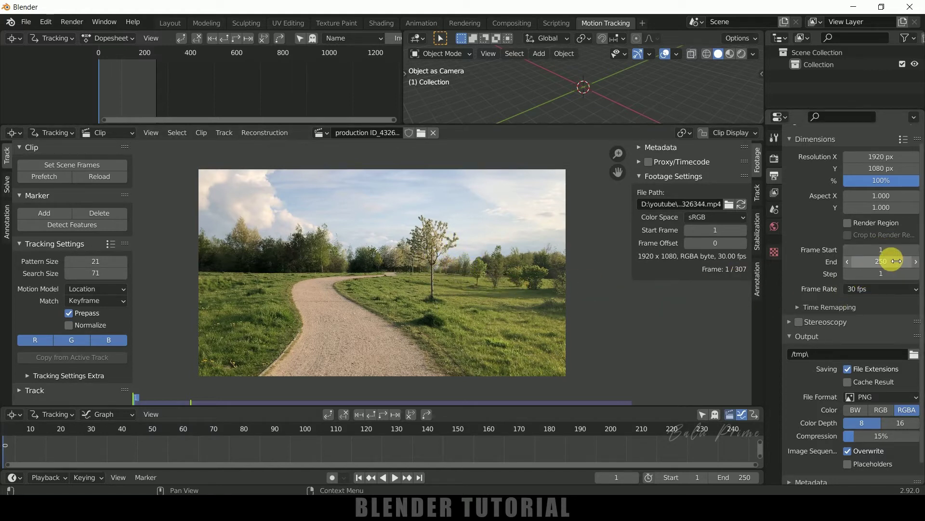
pyautogui.click(75, 168)
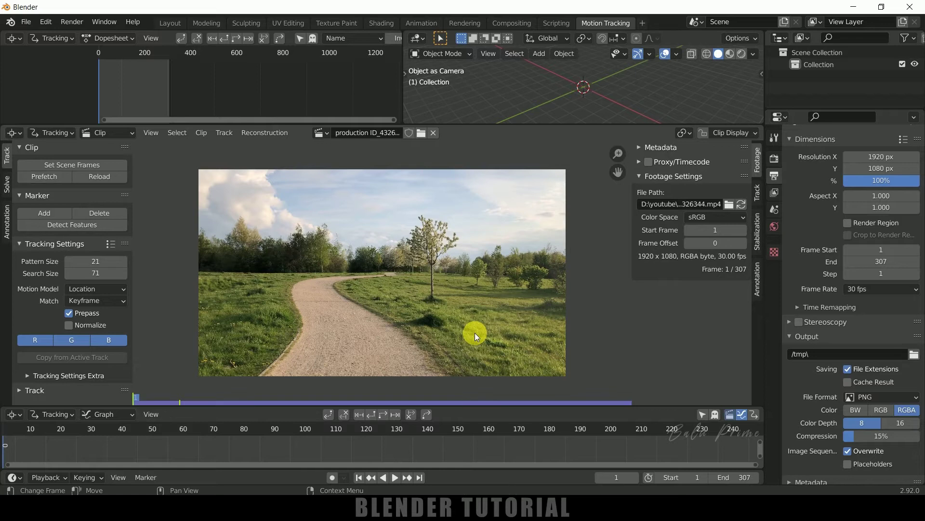
pyautogui.moveTo(136, 396)
pyautogui.mouseDown()
pyautogui.moveTo(472, 394)
pyautogui.moveTo(192, 386)
pyautogui.moveTo(134, 404)
pyautogui.mouseUp()
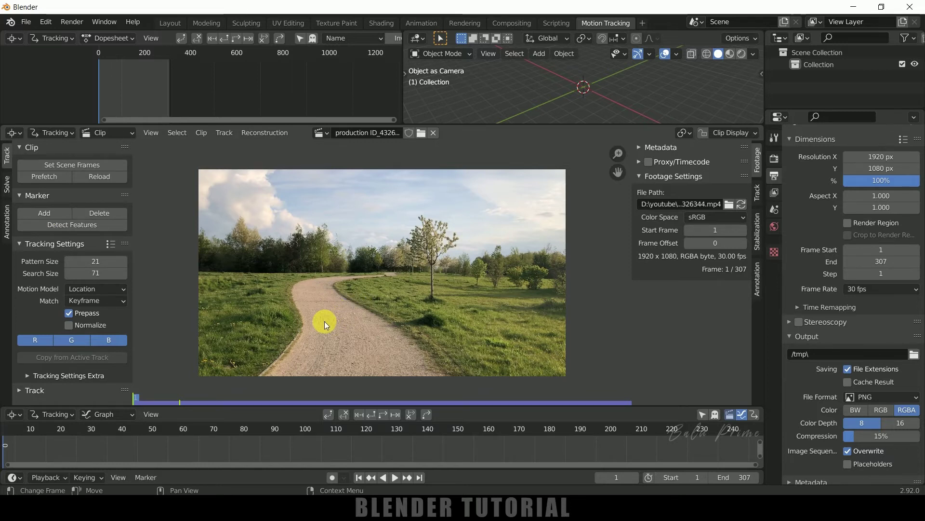
# - Place a trial tracking marker on the gravel path and fine-tune it in the track preview
pyautogui.scroll(8, 334, 325)
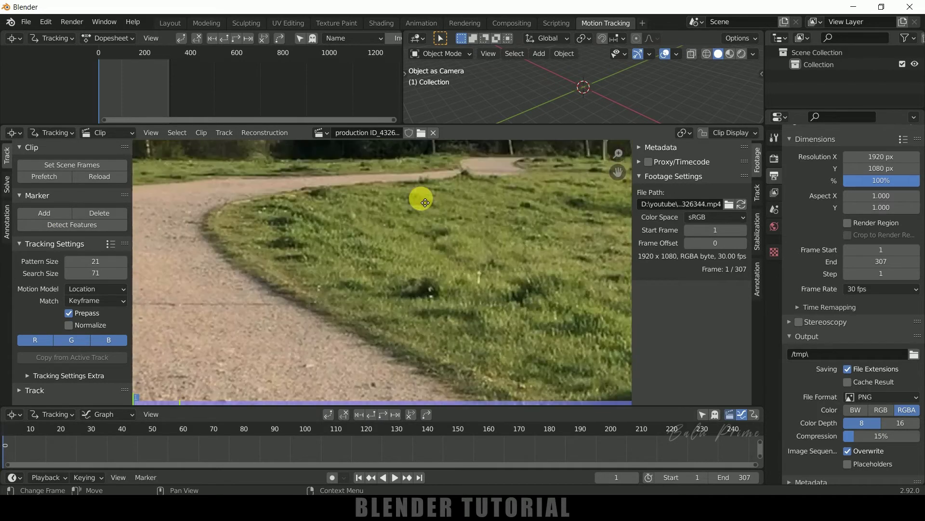
pyautogui.moveTo(411, 259); pyautogui.dragTo(400, 264, button='middle')
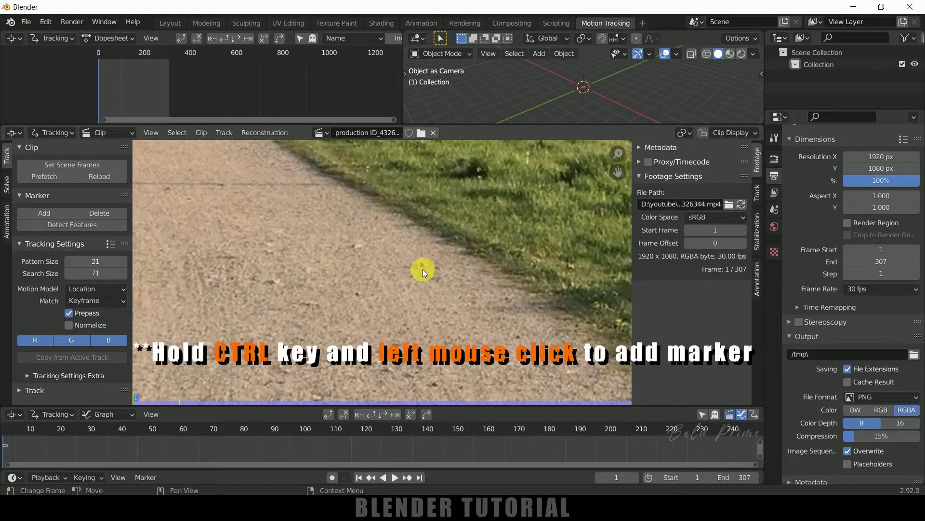
pyautogui.press('ctrl')
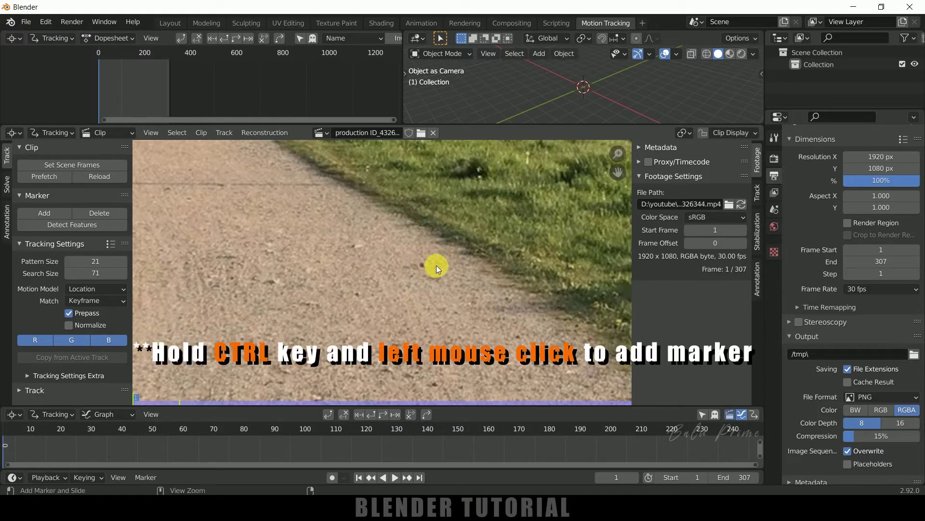
pyautogui.keyDown('ctrl'); pyautogui.click(423, 264); pyautogui.keyUp('ctrl')
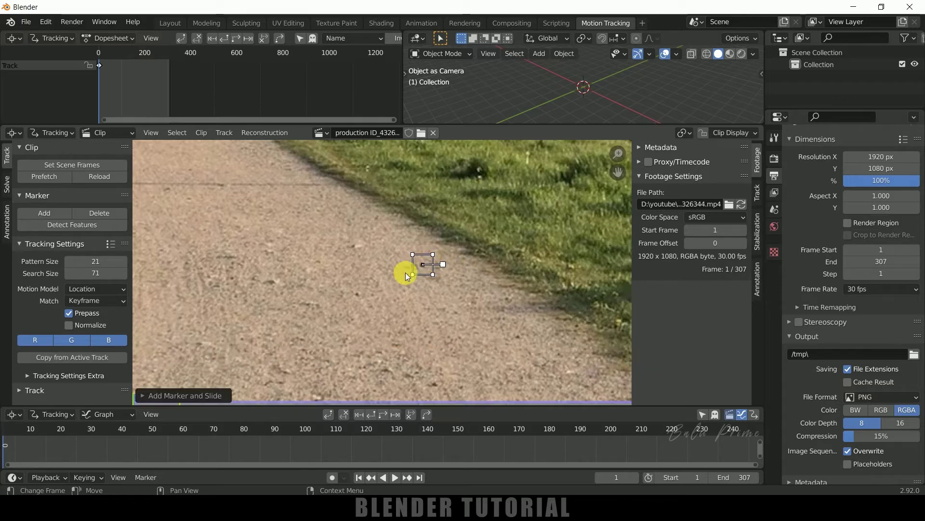
pyautogui.click(757, 194)
pyautogui.moveTo(694, 205)
pyautogui.mouseDown()
pyautogui.moveTo(684, 209)
pyautogui.moveTo(697, 204)
pyautogui.mouseUp()
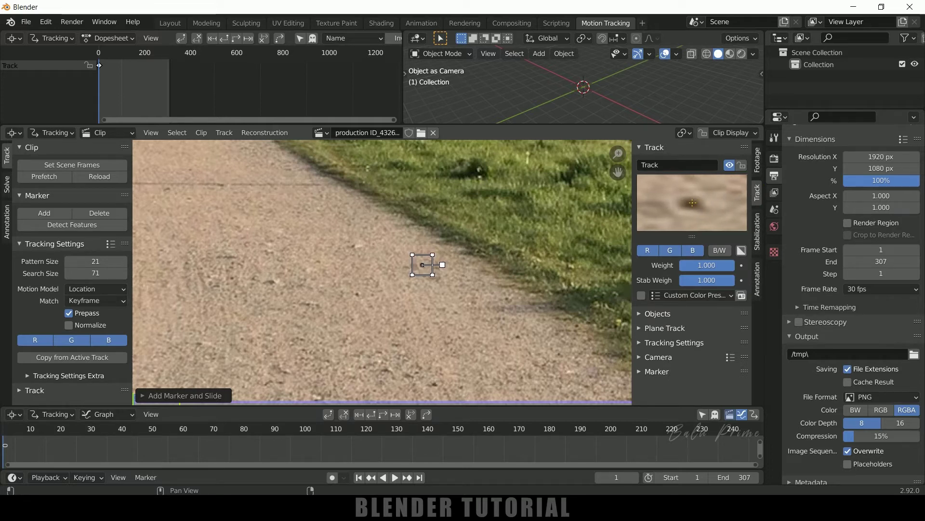
pyautogui.scroll(-6, 569, 222)
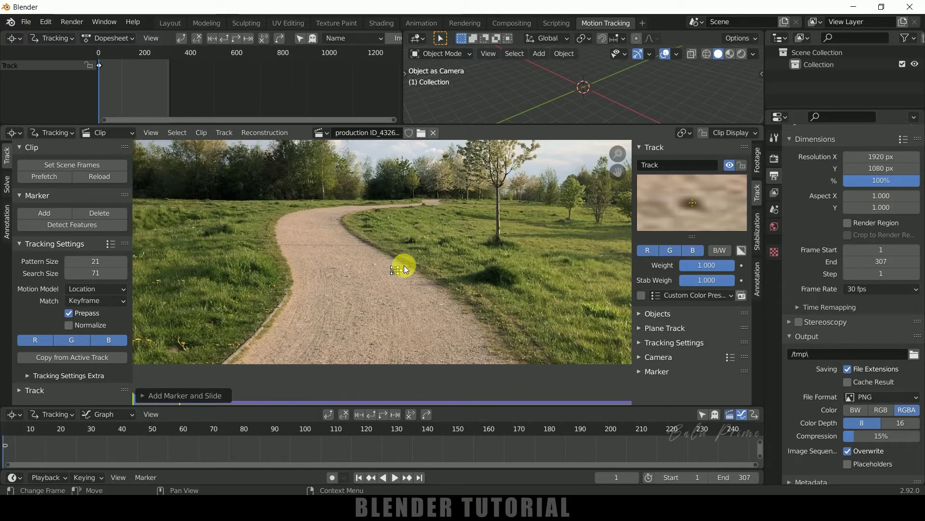
# - Delete the trial marker's track, leaving the clip with no tracks
pyautogui.press('x')
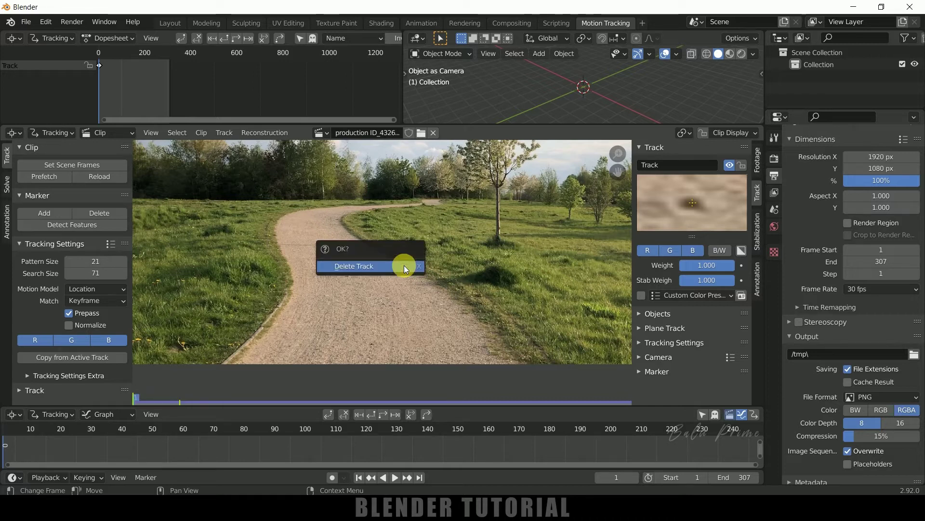
pyautogui.click(404, 265)
pyautogui.moveTo(389, 240); pyautogui.dragTo(408, 266, button='middle')
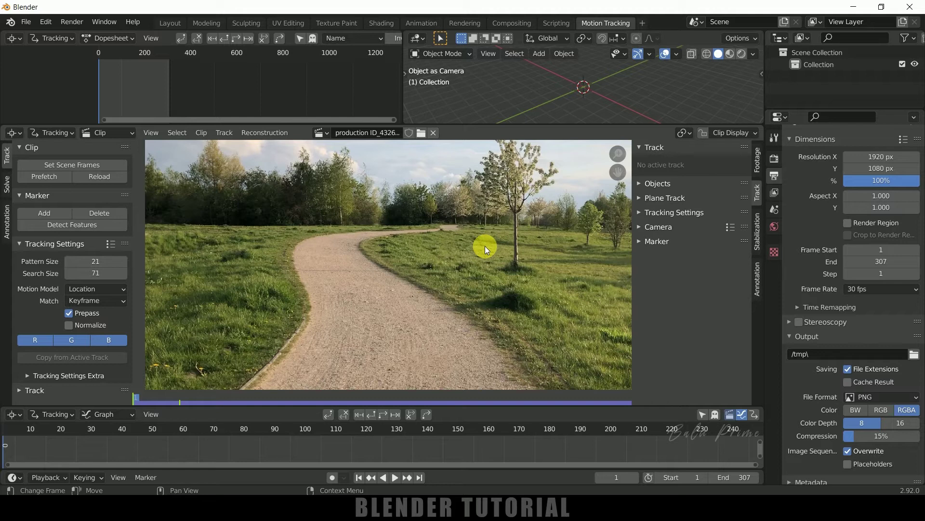
# - Detect features to place markers automatically, then delete the stray treetop marker
pyautogui.click(60, 225)
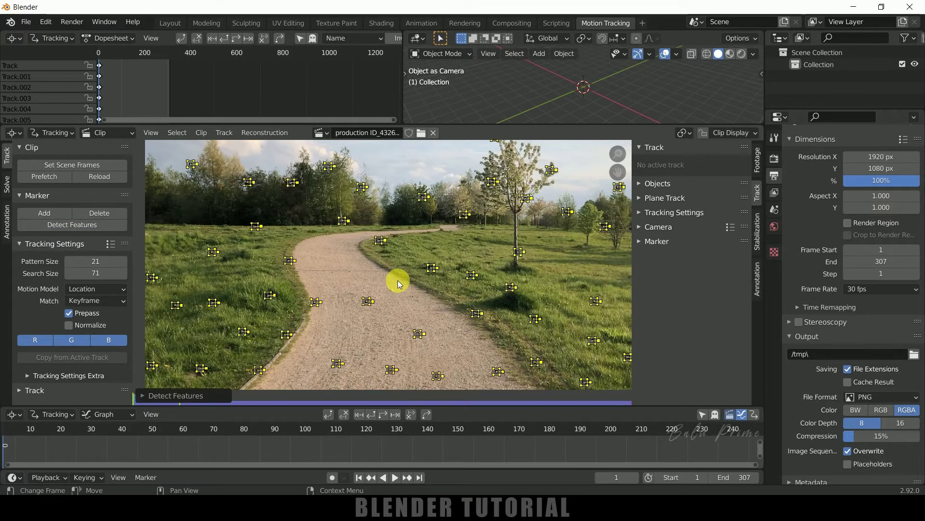
pyautogui.scroll(-1, 397, 280)
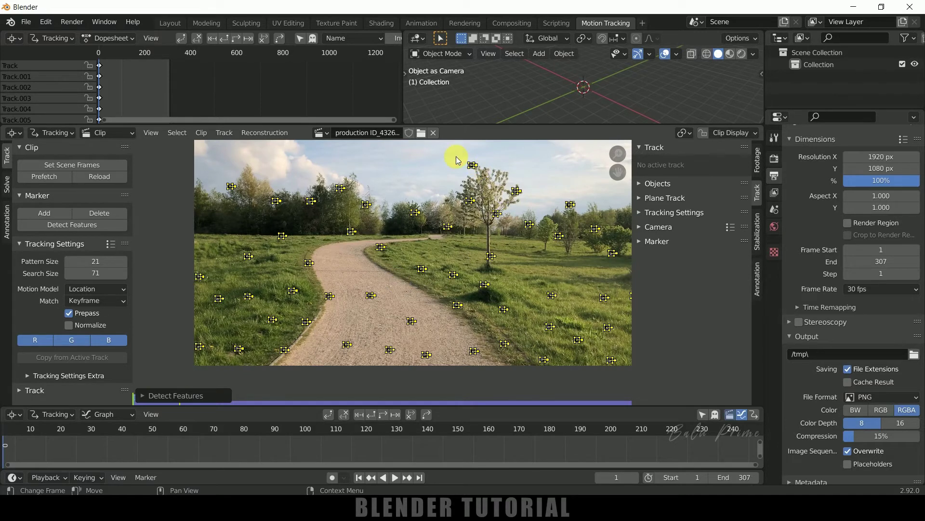
pyautogui.click(473, 167)
pyautogui.press('x')
pyautogui.click(473, 167)
# - Delete three more stray markers on the upper trees
pyautogui.click(570, 205)
pyautogui.press('x')
pyautogui.click(581, 198)
pyautogui.click(275, 200)
pyautogui.press('x')
pyautogui.click(275, 200)
pyautogui.click(339, 188)
pyautogui.press('x')
pyautogui.click(339, 189)
# - Box-select and delete the remaining stray markers among the treetops
pyautogui.press('a')
pyautogui.click(413, 212)
pyautogui.press('x')
pyautogui.click(413, 212)
pyautogui.moveTo(458, 221); pyautogui.dragTo(517, 194)
pyautogui.press('x')
pyautogui.click(440, 246)
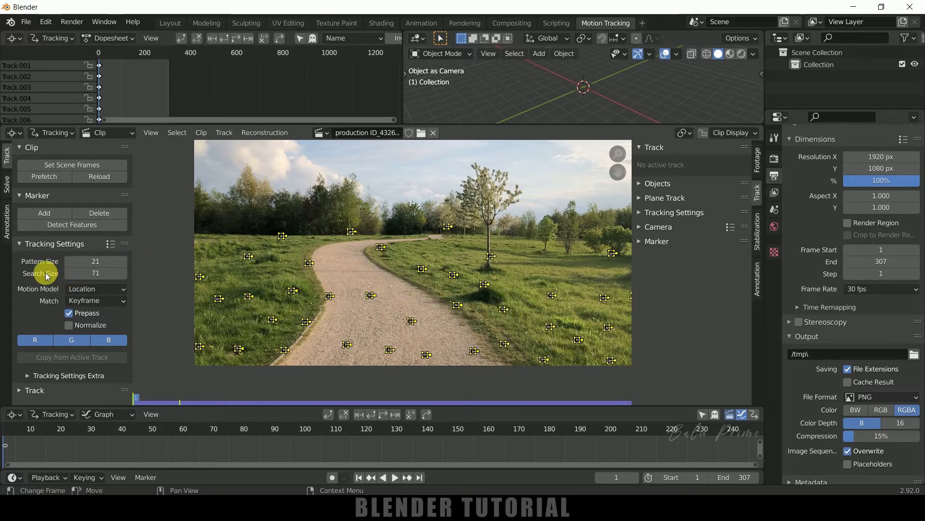
# - Set the tracking search size to 80 and enable Normalize
pyautogui.click(91, 276)
pyautogui.write('80')
pyautogui.press('Return')
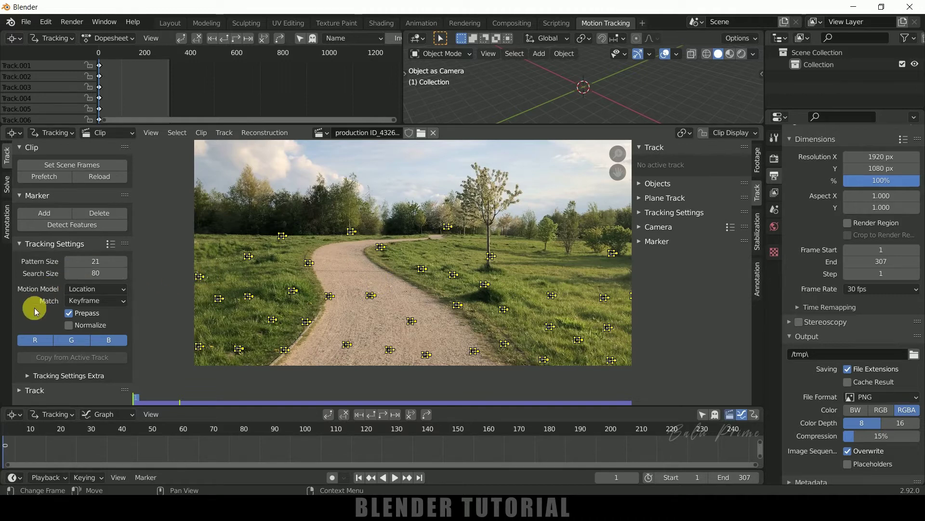
pyautogui.click(84, 327)
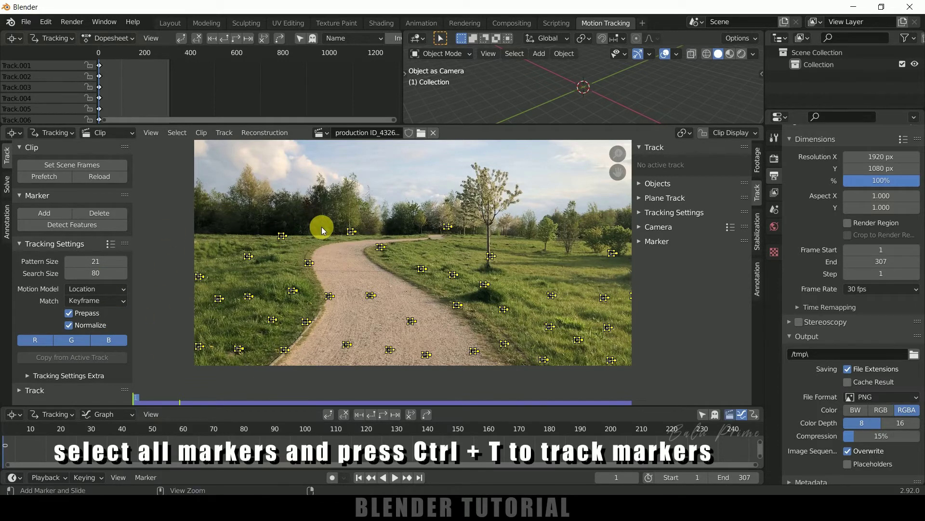
# - Track all markers forward through the clip and enlarge the graph editor to check the curves
pyautogui.hotkey('ctrl', 't')
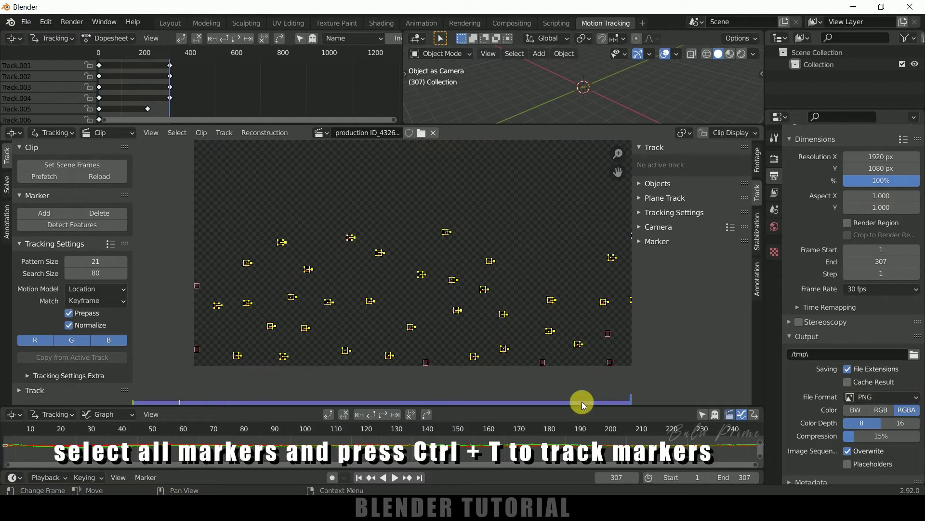
pyautogui.press('Left')
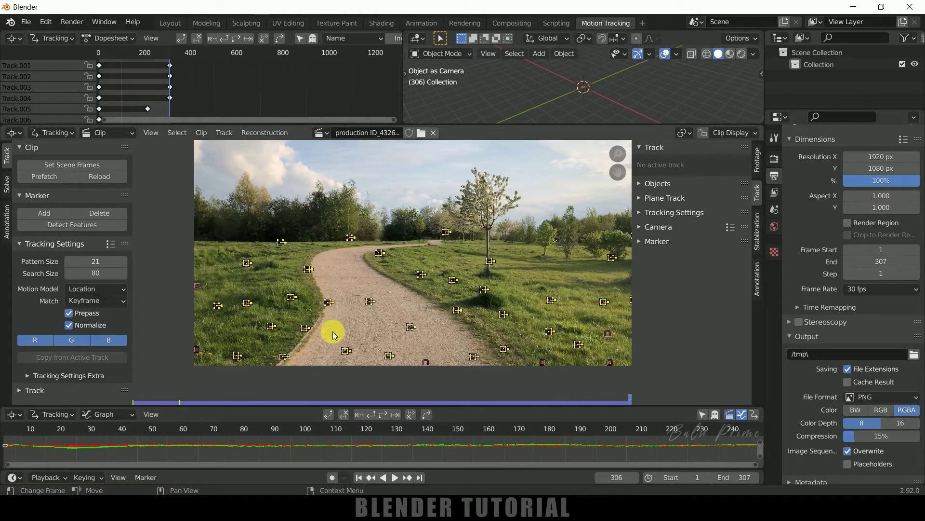
pyautogui.moveTo(469, 406); pyautogui.dragTo(496, 349)
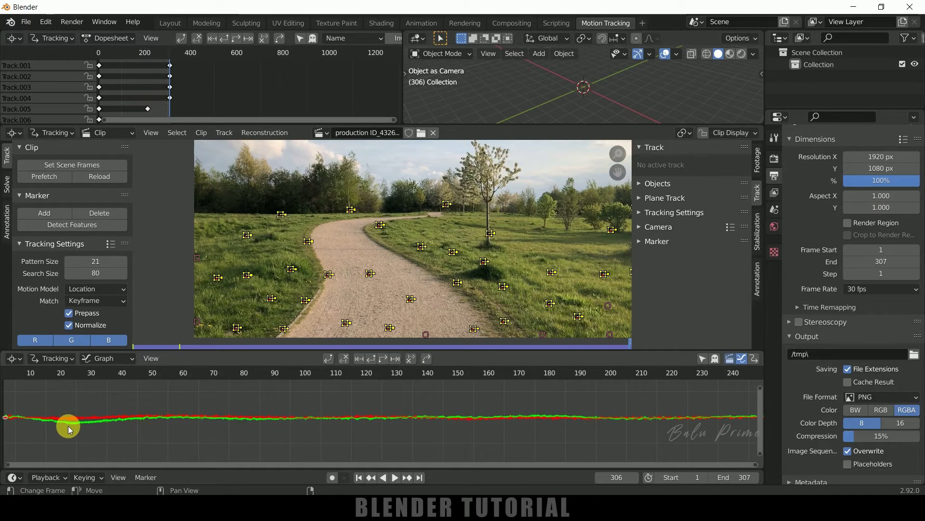
pyautogui.moveTo(466, 356); pyautogui.dragTo(455, 382)
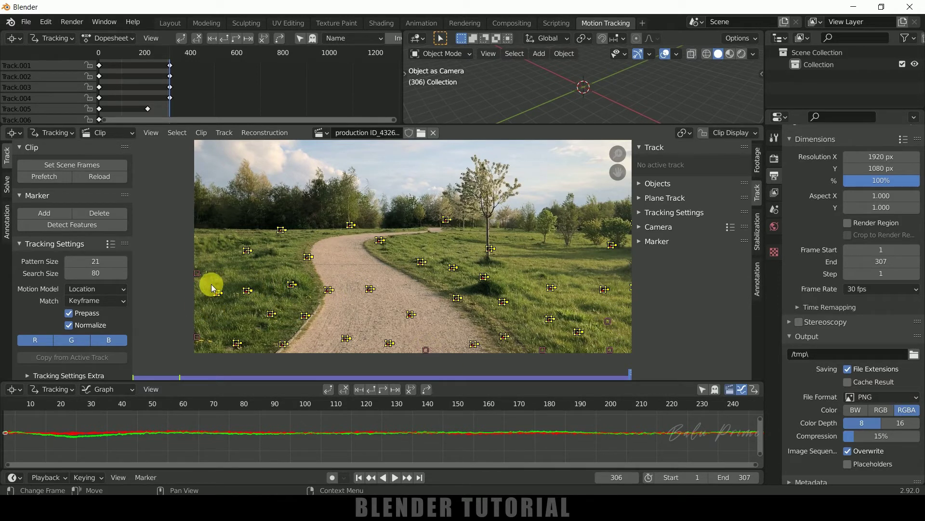
pyautogui.press('ctrl')
# - Solve the camera motion with Keyframe and Refine Focal Length enabled, reaching 0.14 px error
pyautogui.click(6, 193)
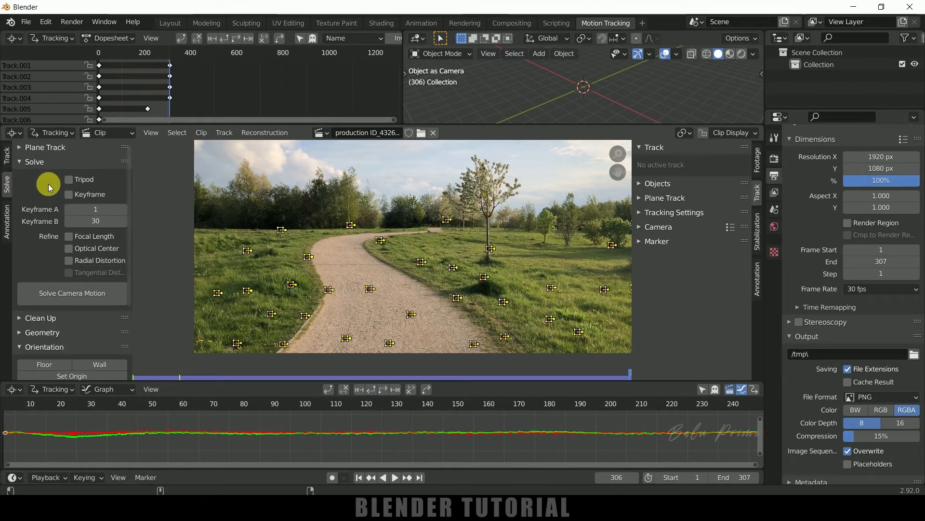
pyautogui.click(68, 194)
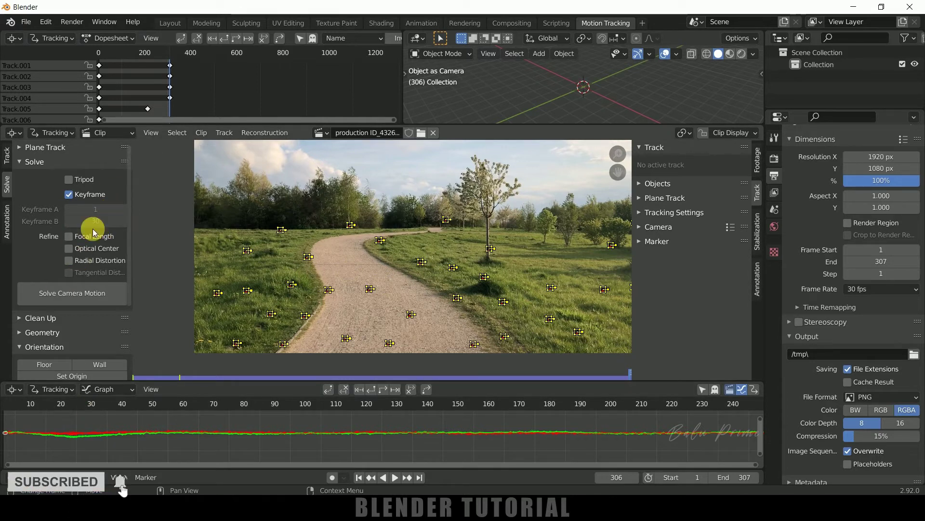
pyautogui.click(70, 240)
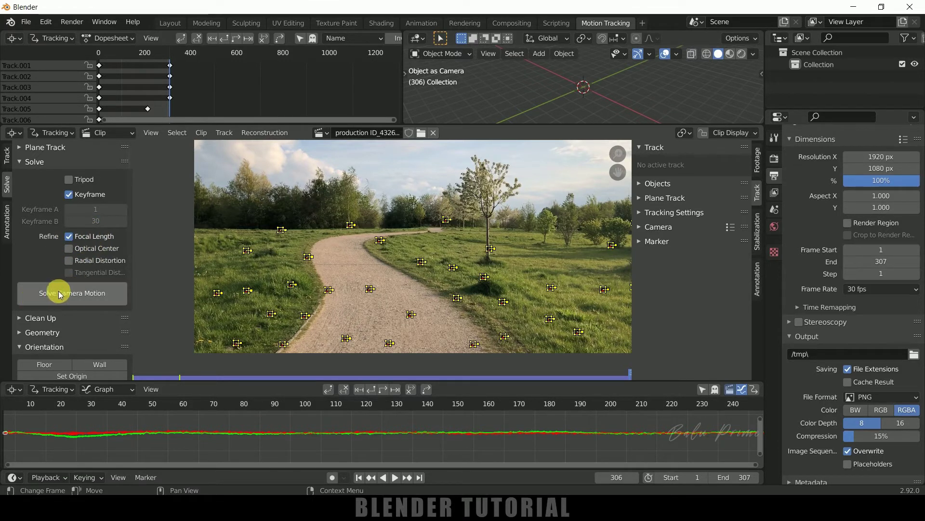
pyautogui.click(96, 295)
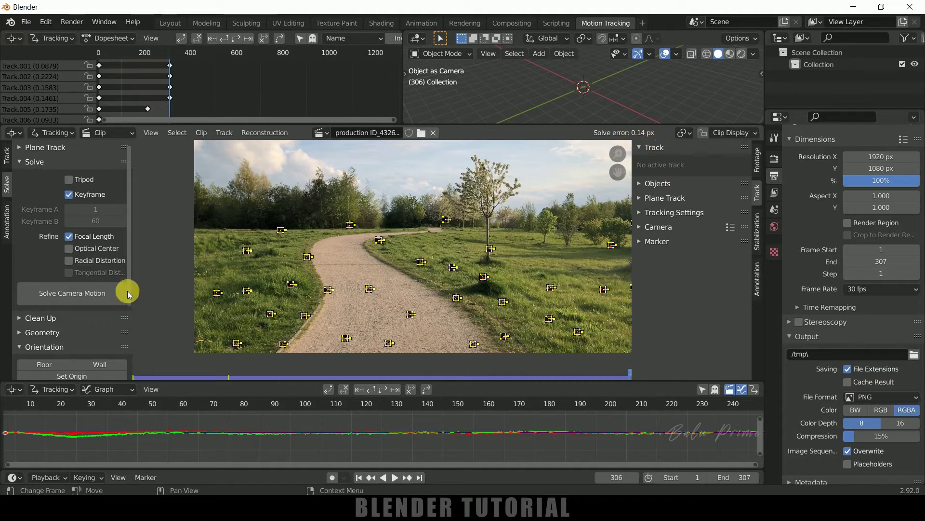
pyautogui.scroll(-2, 100, 320)
# - Expand the Clean Up panel and inspect the Type list, keeping it on Select
pyautogui.scroll(-3, 100, 320)
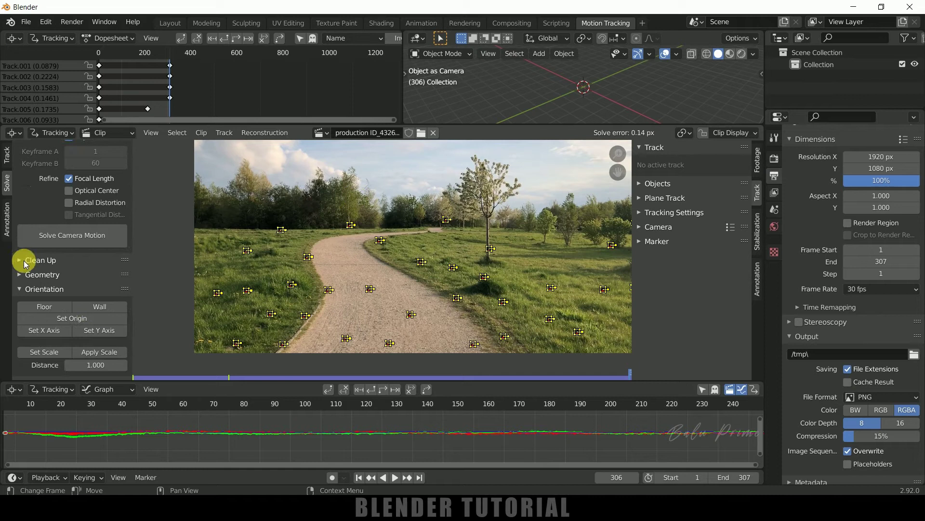
pyautogui.click(19, 261)
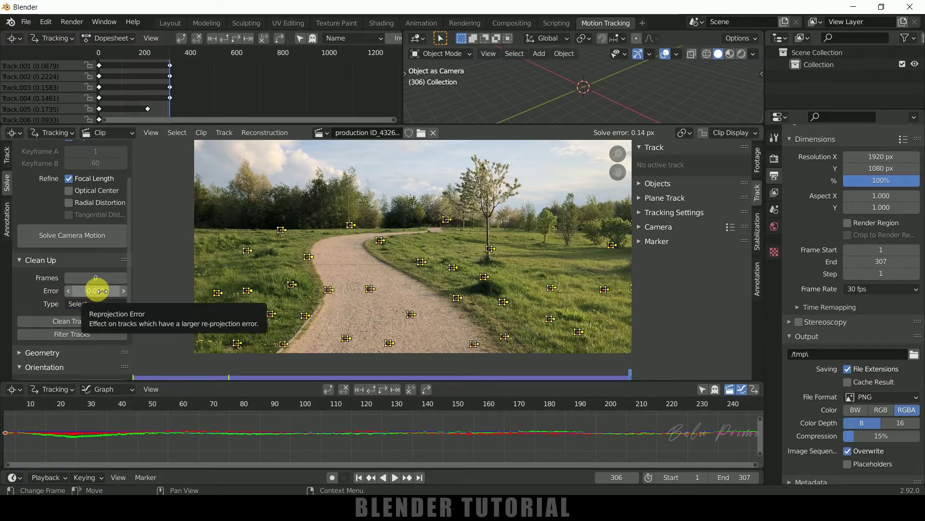
pyautogui.click(75, 306)
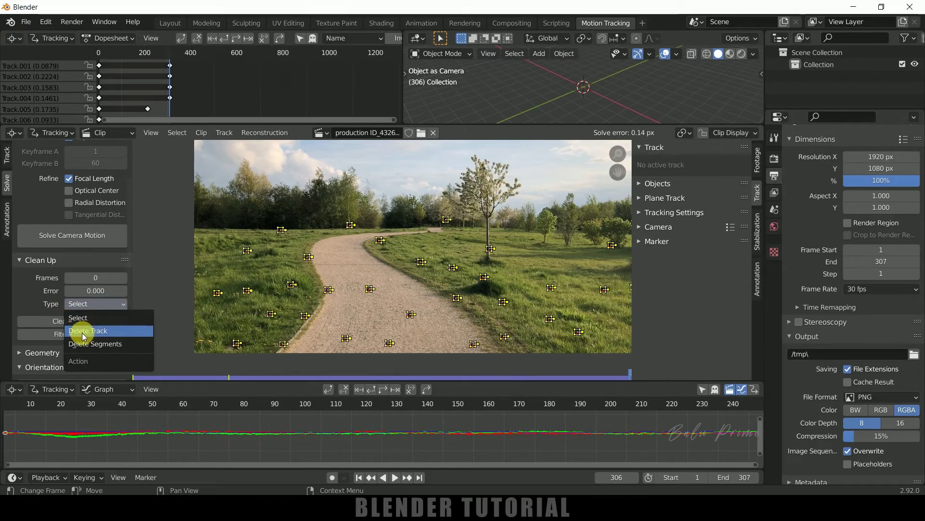
pyautogui.click(77, 302)
pyautogui.click(97, 304)
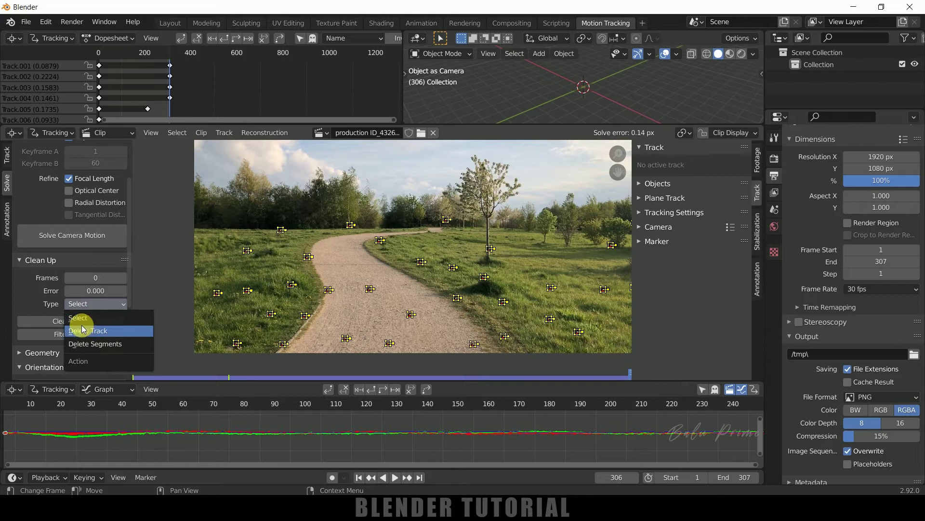
pyautogui.click(78, 319)
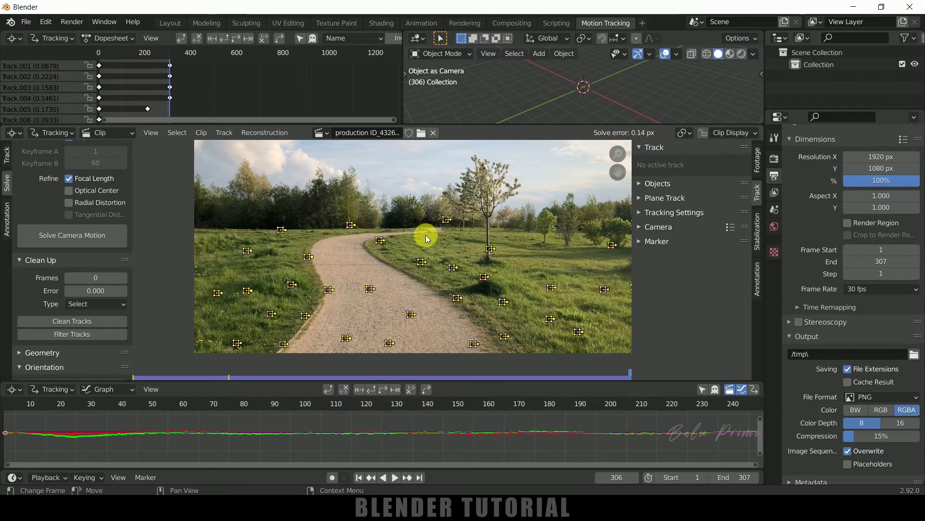
# - Run Setup Tracking Scene from the Solve tab's Scene Setup panel
pyautogui.moveTo(541, 125); pyautogui.dragTo(530, 177)
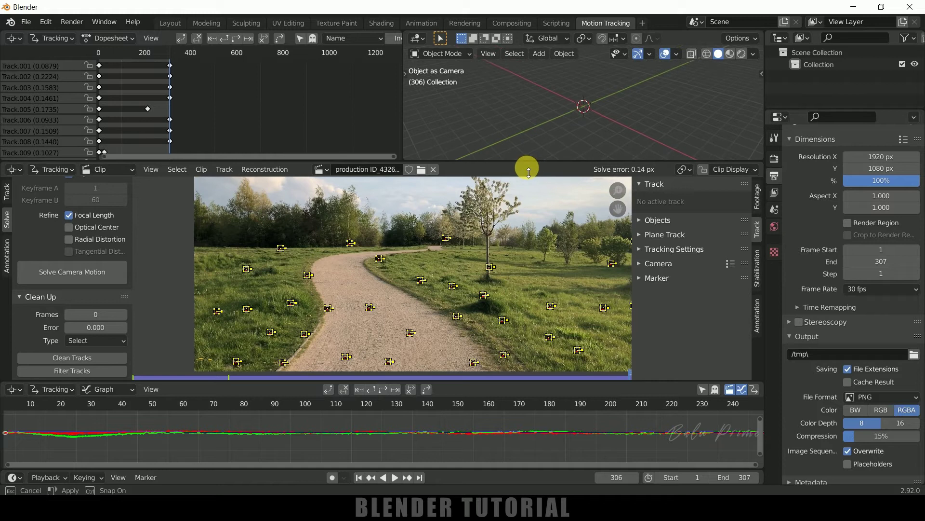
pyautogui.scroll(-6, 30, 330)
pyautogui.scroll(-2, 30, 329)
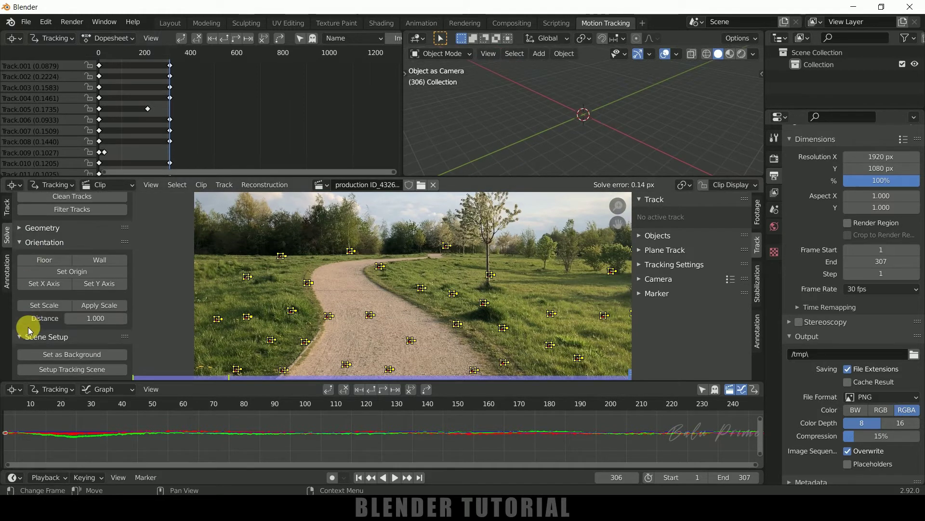
pyautogui.click(65, 370)
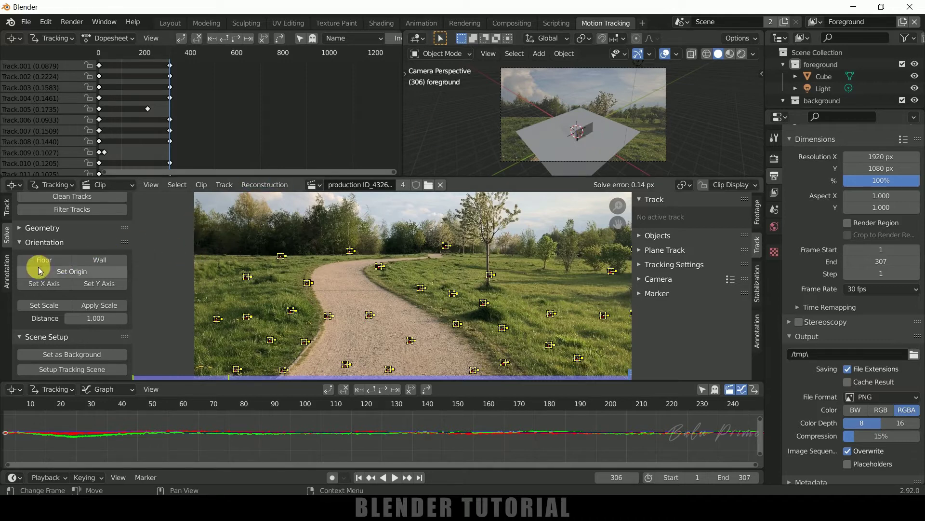
# - Select four markers on the path and make their plane the scene floor
pyautogui.click(364, 314)
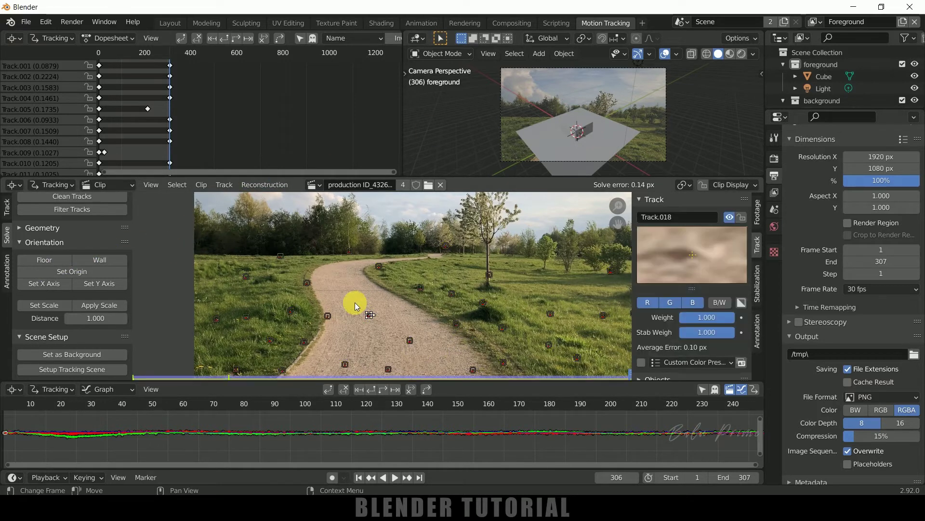
pyautogui.click(329, 316)
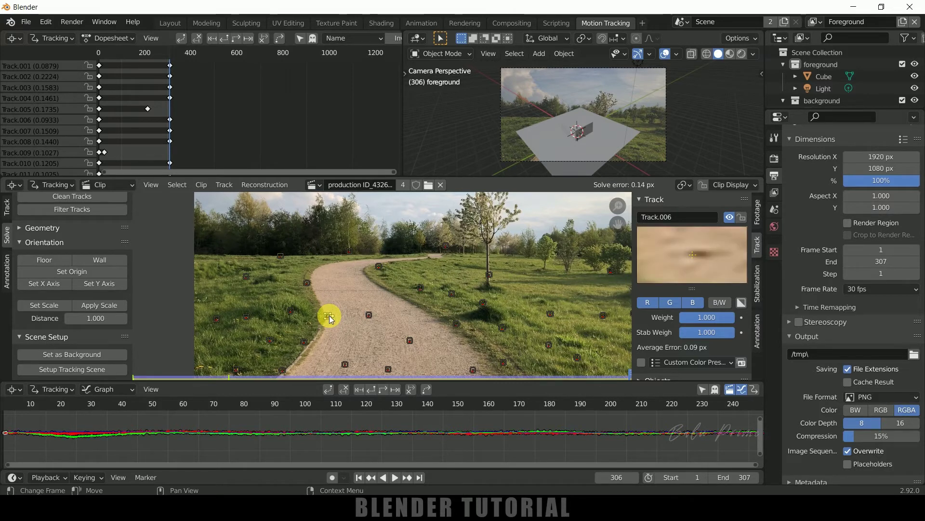
pyautogui.click(410, 341)
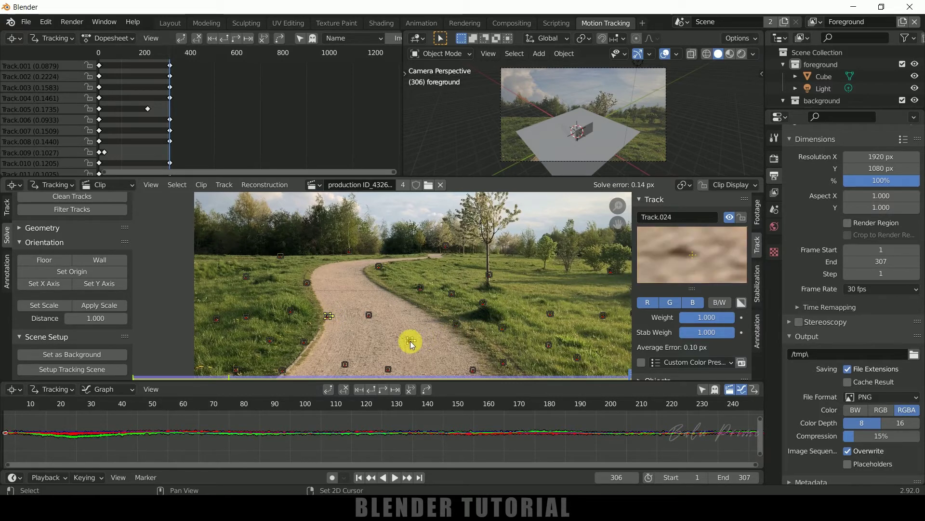
pyautogui.click(421, 288)
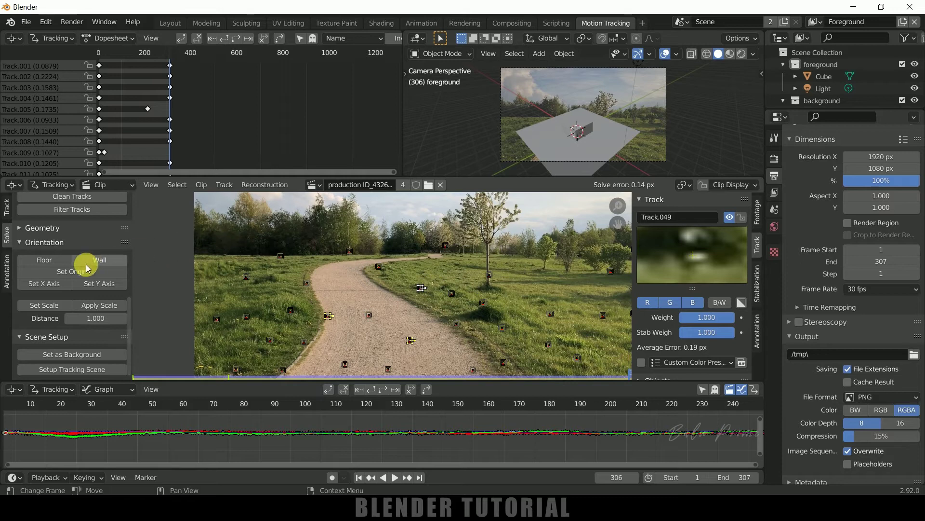
pyautogui.click(44, 260)
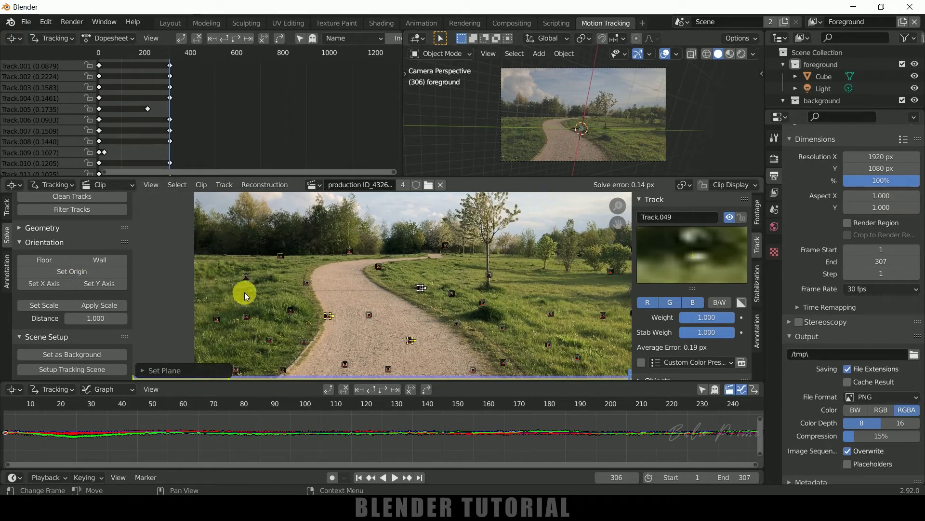
pyautogui.click(369, 316)
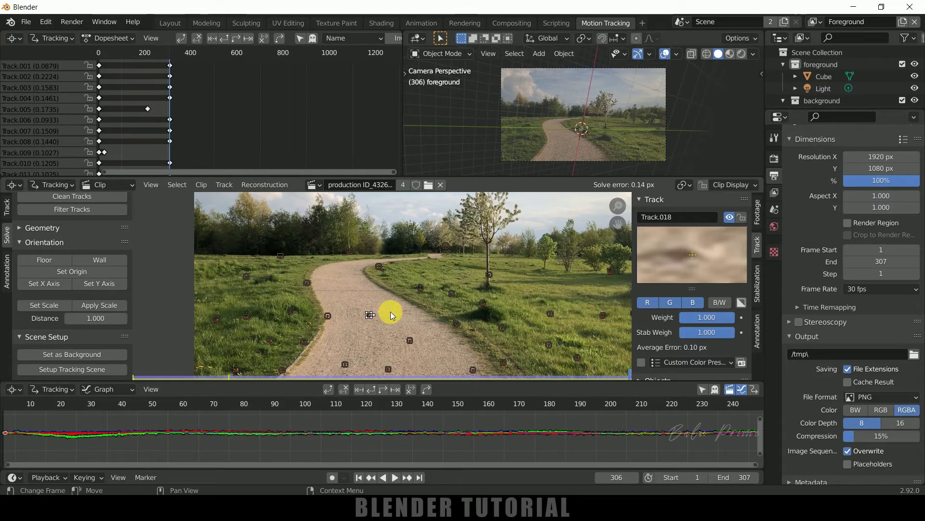
# - Set the scene origin at the selected path marker, then select two markers for scaling
pyautogui.click(70, 273)
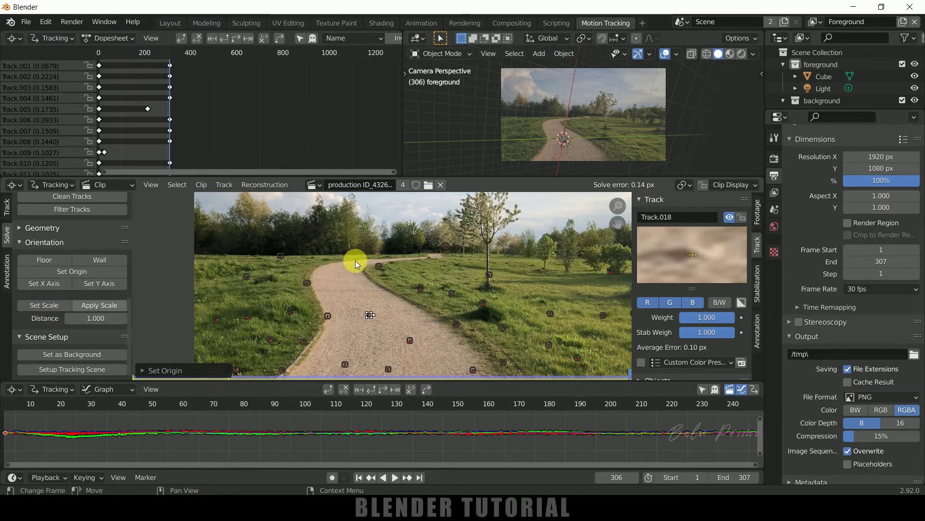
pyautogui.click(330, 318)
pyautogui.click(369, 314)
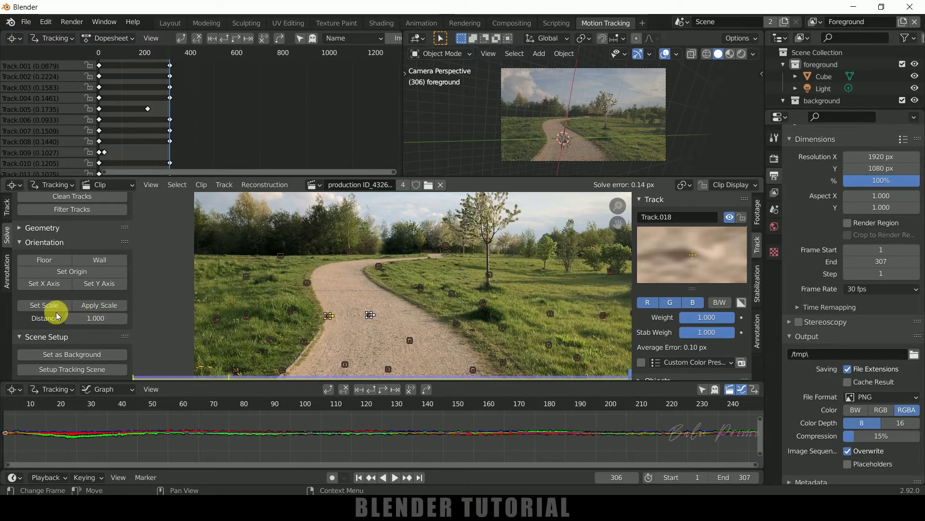
# - Apply a scale distance of 3.000 between the two selected path markers
pyautogui.click(44, 305)
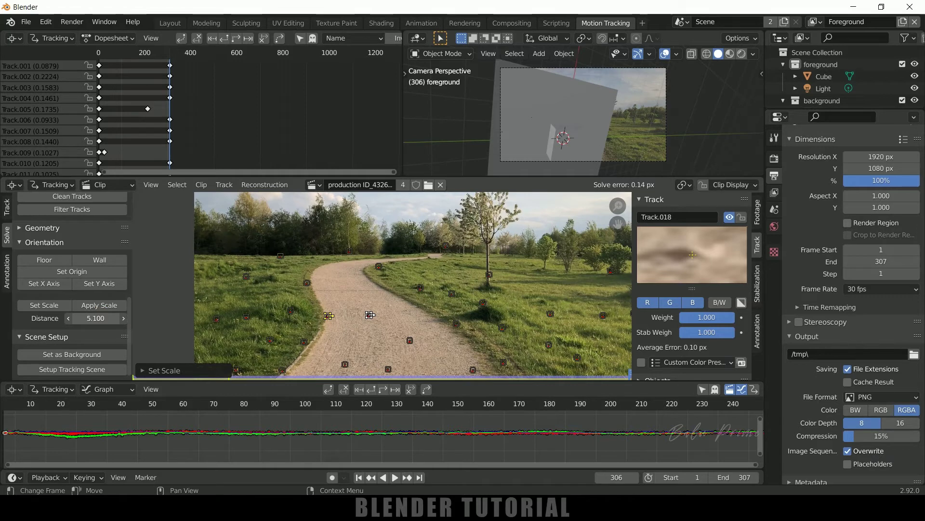
pyautogui.click(103, 320)
pyautogui.write('3.6')
pyautogui.press('Return')
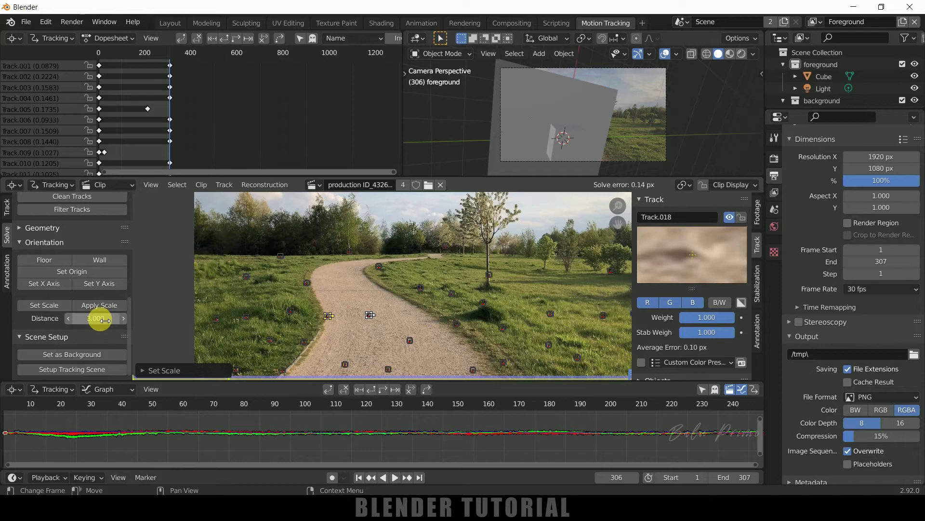
pyautogui.click(37, 308)
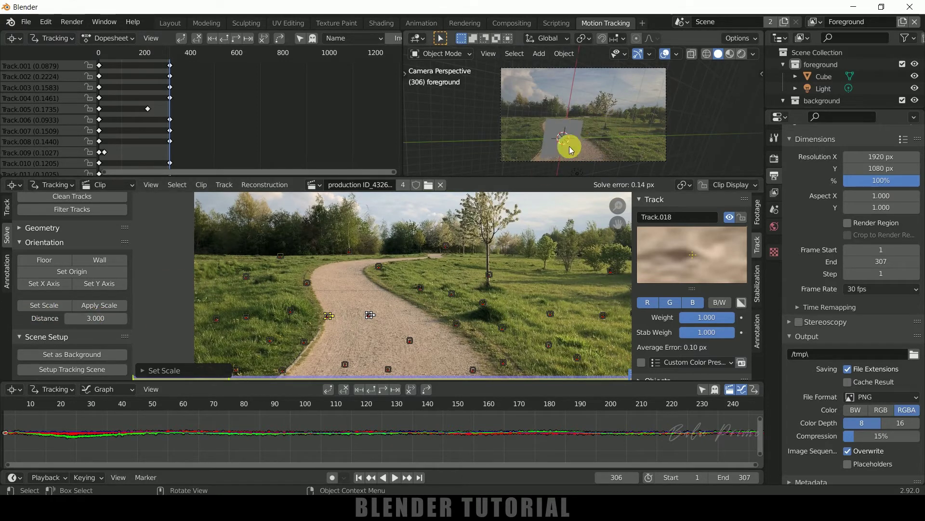
pyautogui.click(97, 310)
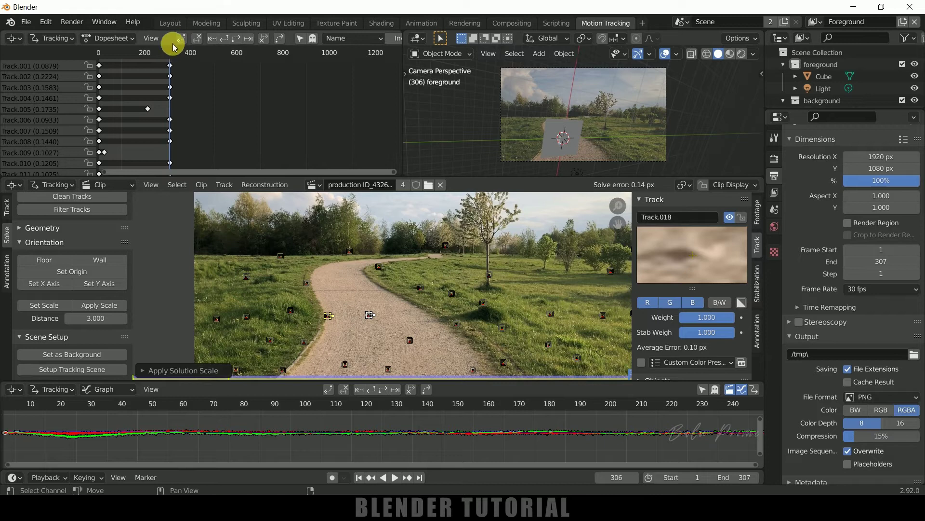
pyautogui.click(170, 23)
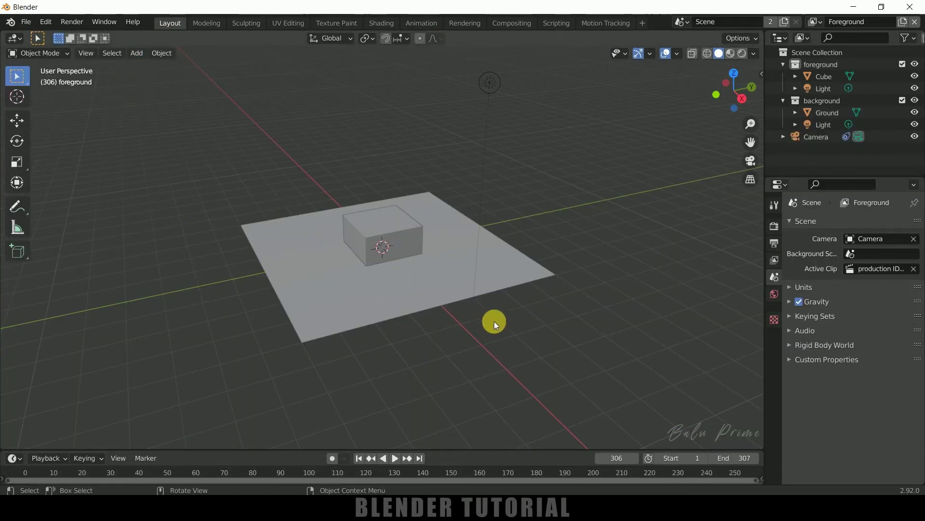
# - Switch to camera view and rotate the Camera around the global Y axis
pyautogui.press('KP_0')
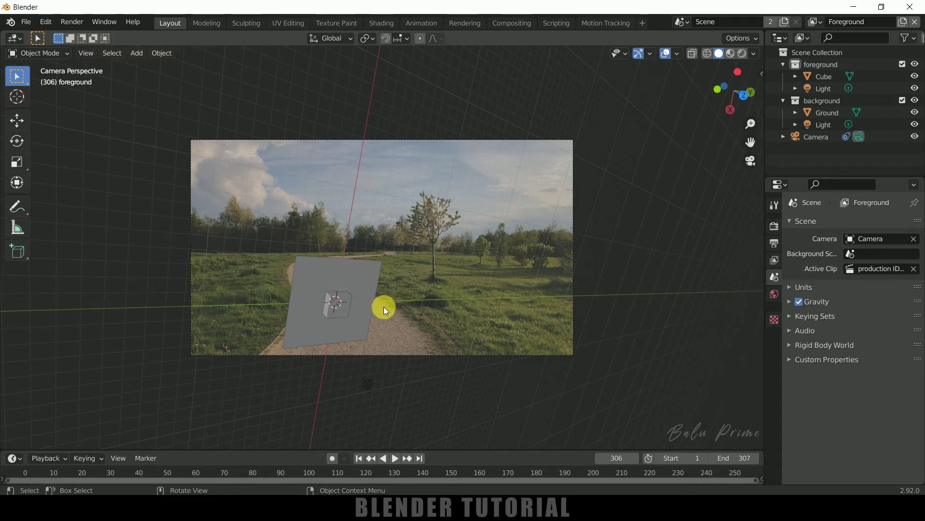
pyautogui.click(816, 134)
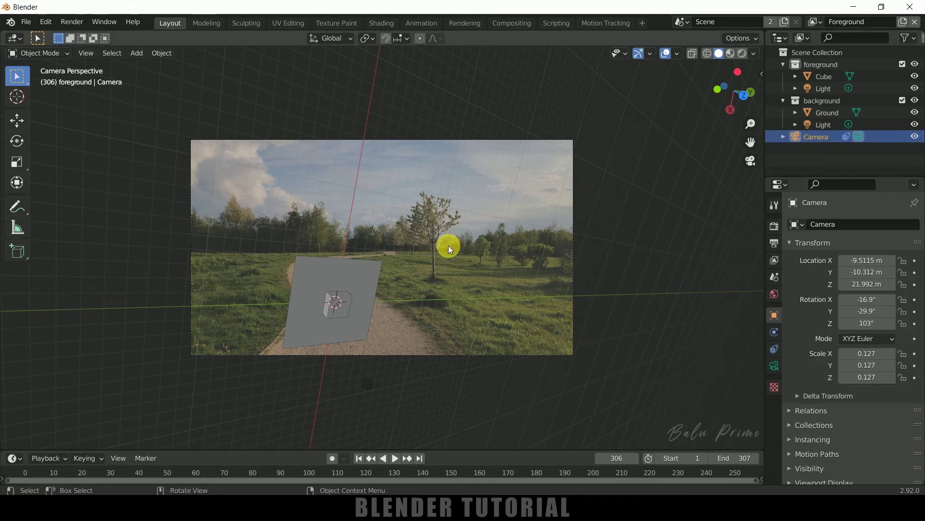
pyautogui.press('r')
pyautogui.press('y')
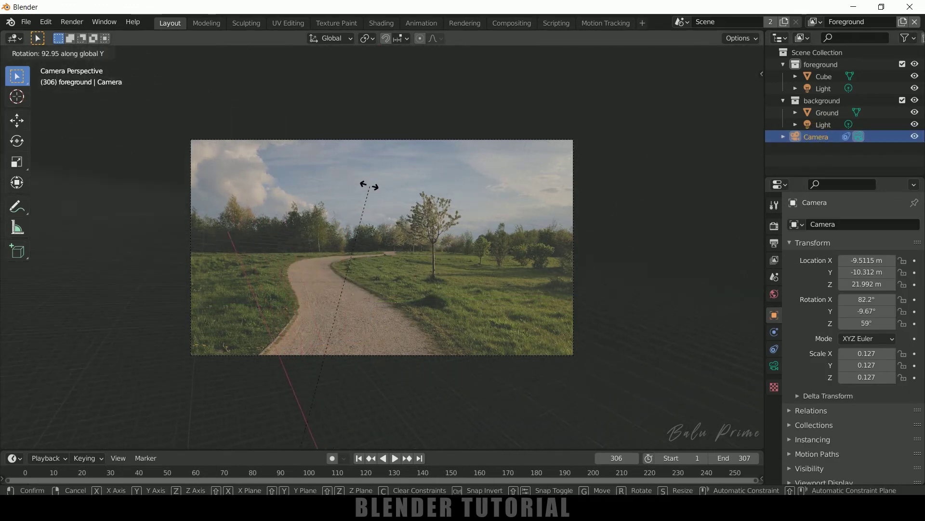
pyautogui.click(356, 185)
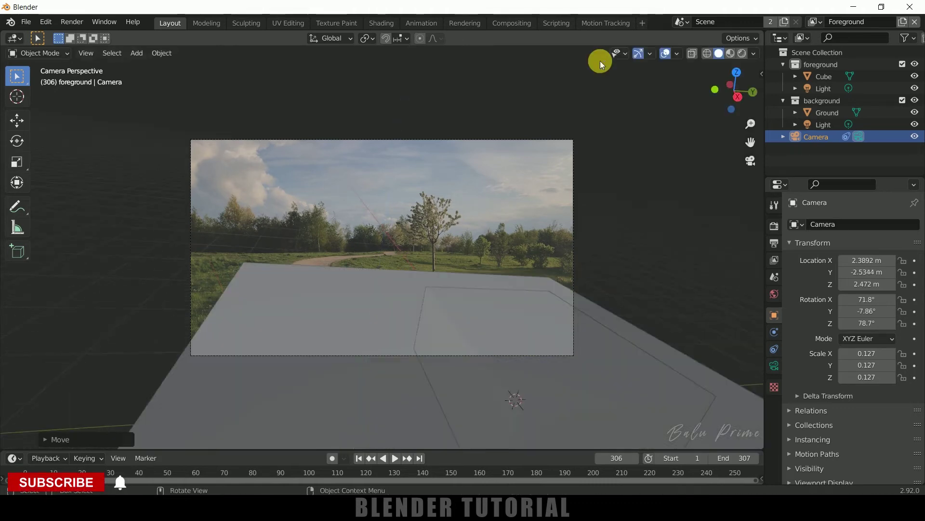
# - Raise the camera vertically and rotate it further about Y to line up with the path
pyautogui.press('g')
pyautogui.press('z')
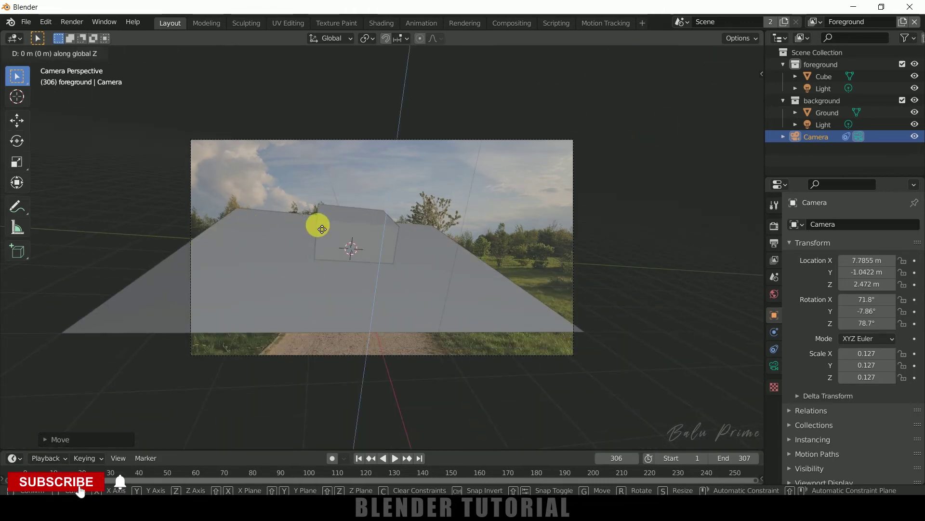
pyautogui.click(393, 289)
pyautogui.press('r')
pyautogui.click(517, 320)
pyautogui.press('r')
pyautogui.press('y')
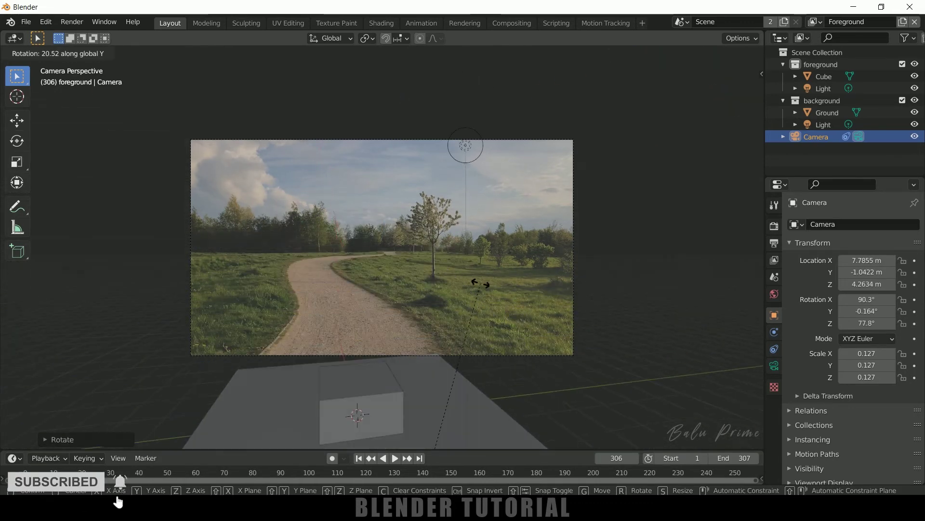
pyautogui.click(481, 285)
# - Fine-tune the camera's height until the ground plane sits on the path
pyautogui.press('g')
pyautogui.press('z')
pyautogui.click(508, 252)
pyautogui.press('s')
pyautogui.rightClick(512, 312)
pyautogui.press('g')
pyautogui.press('z')
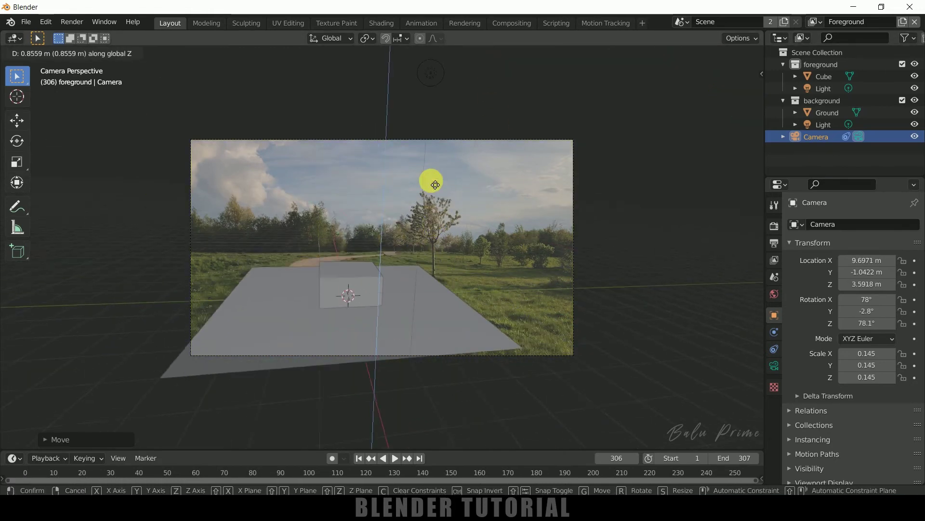
pyautogui.click(449, 263)
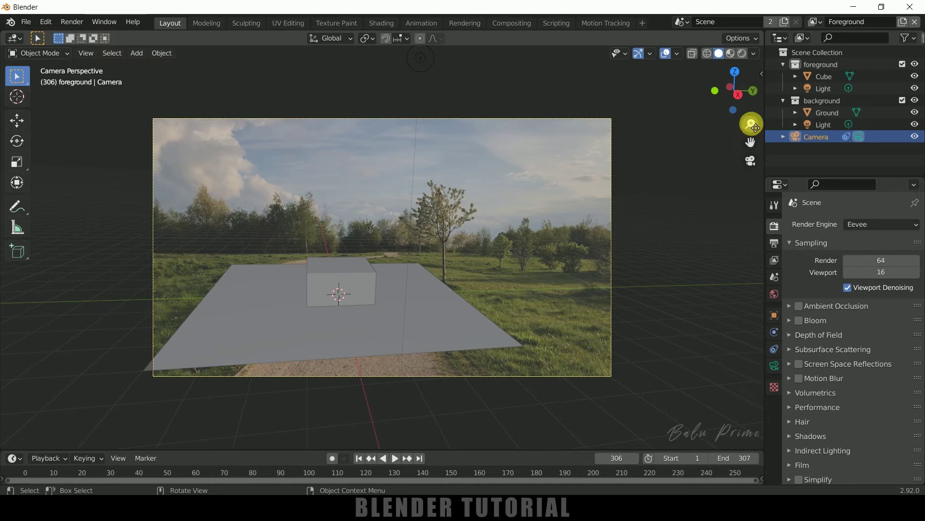
# - Switch to Rendered shading and set the world Color to an Environment Texture
pyautogui.click(742, 53)
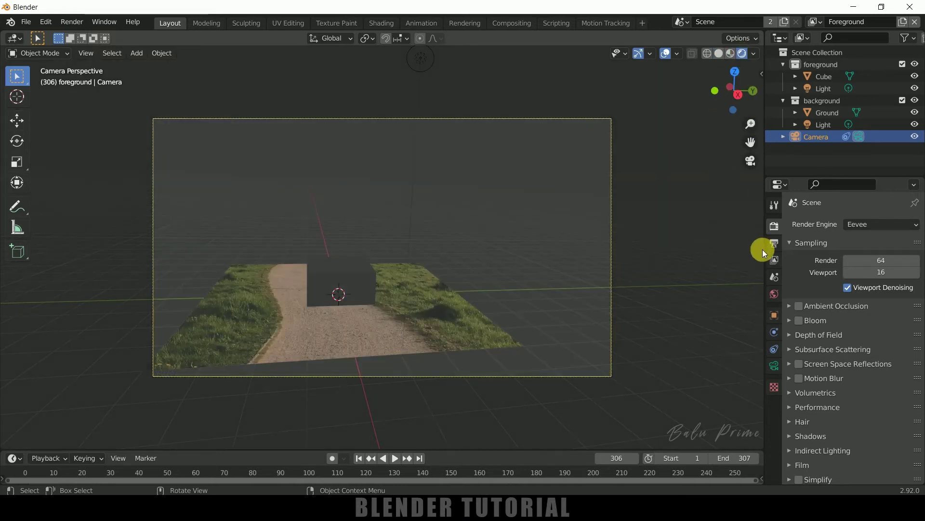
pyautogui.click(776, 295)
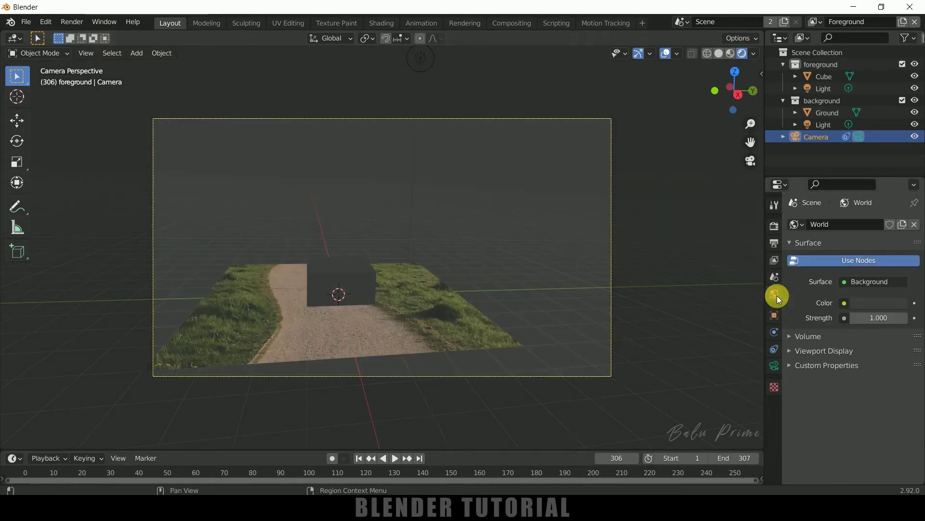
pyautogui.click(845, 304)
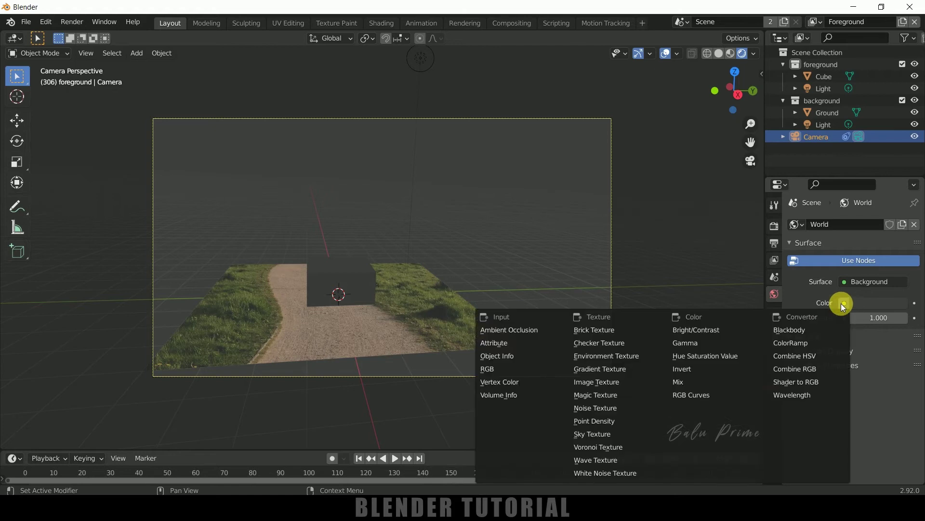
pyautogui.click(619, 362)
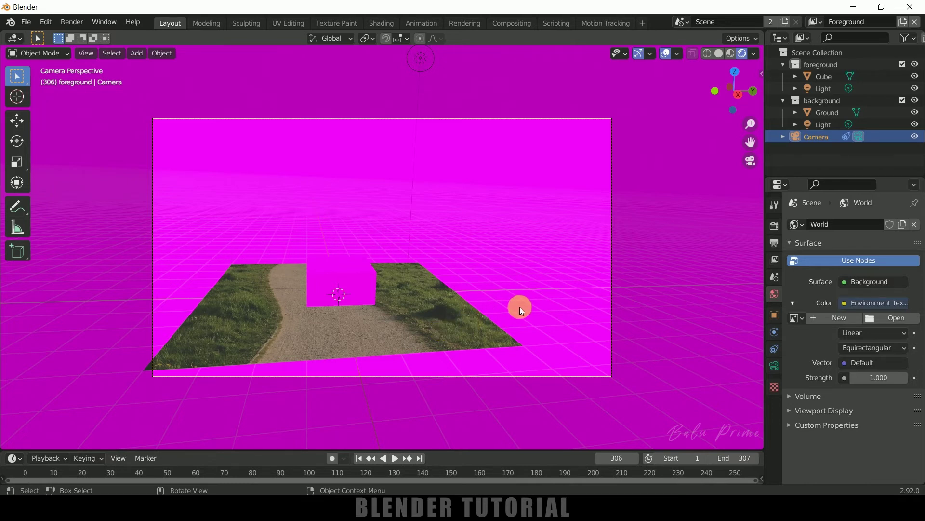
# - Load production ID_4326344.mp4 from the Tracking tut folder as the environment texture
pyautogui.click(887, 319)
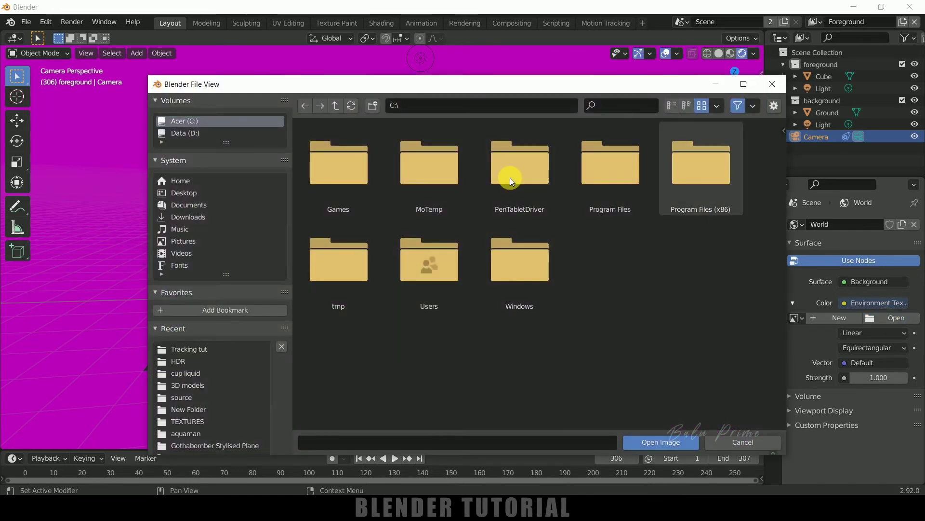
pyautogui.click(189, 348)
pyautogui.click(322, 180)
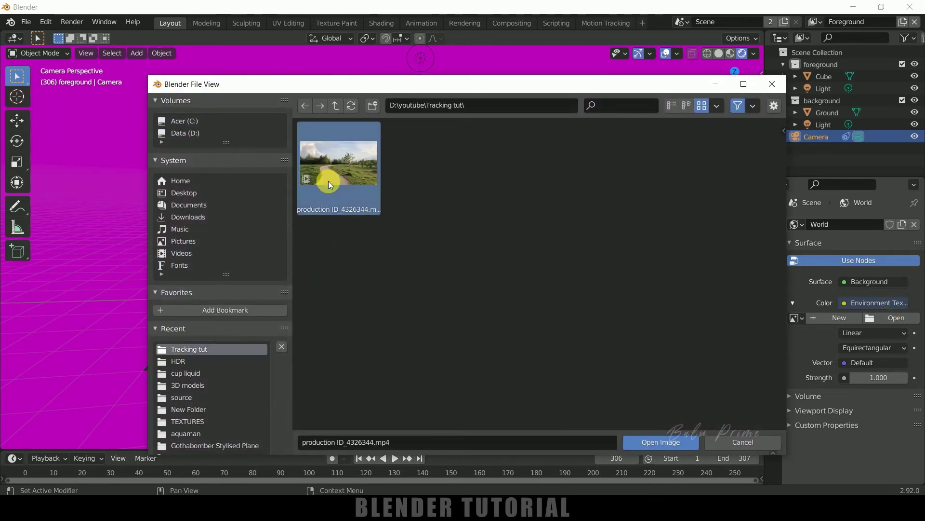
pyautogui.click(644, 441)
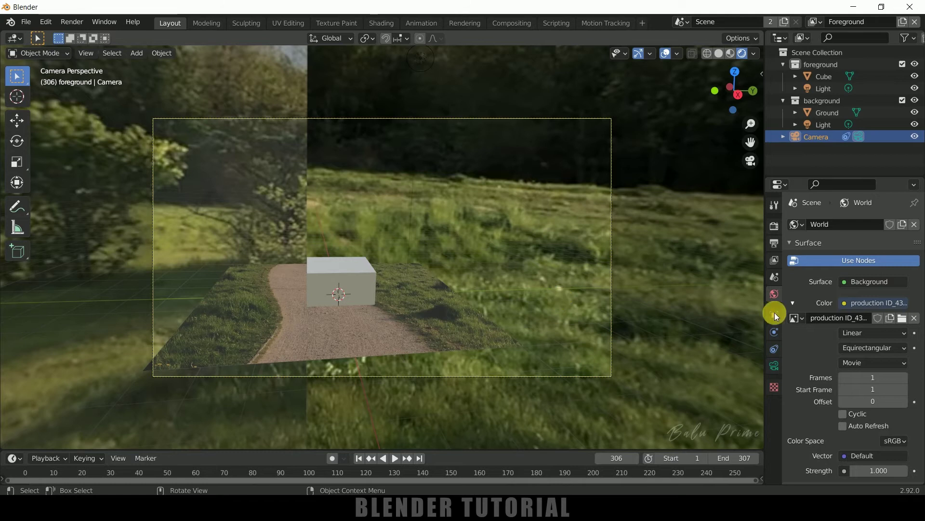
# - Enable Transparent in the render Film settings
pyautogui.click(773, 226)
pyautogui.scroll(-3, 815, 390)
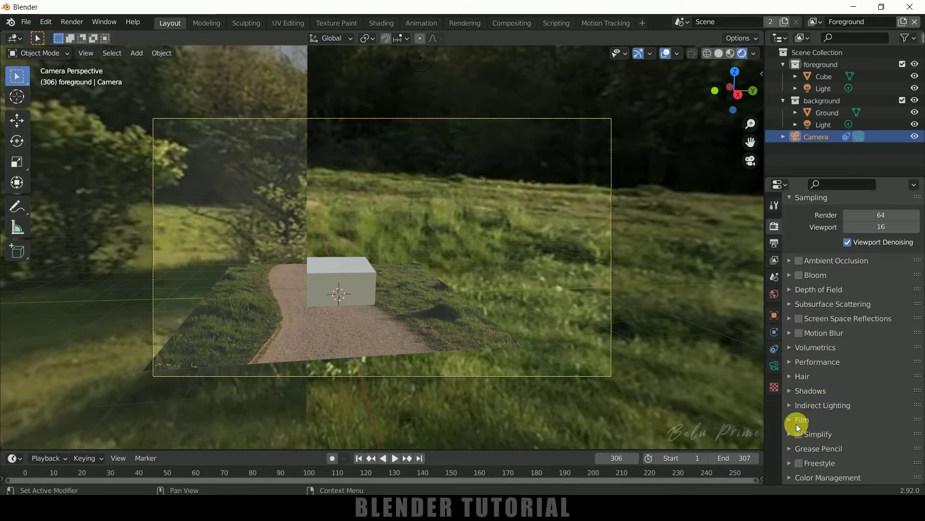
pyautogui.click(792, 423)
pyautogui.scroll(-3, 790, 430)
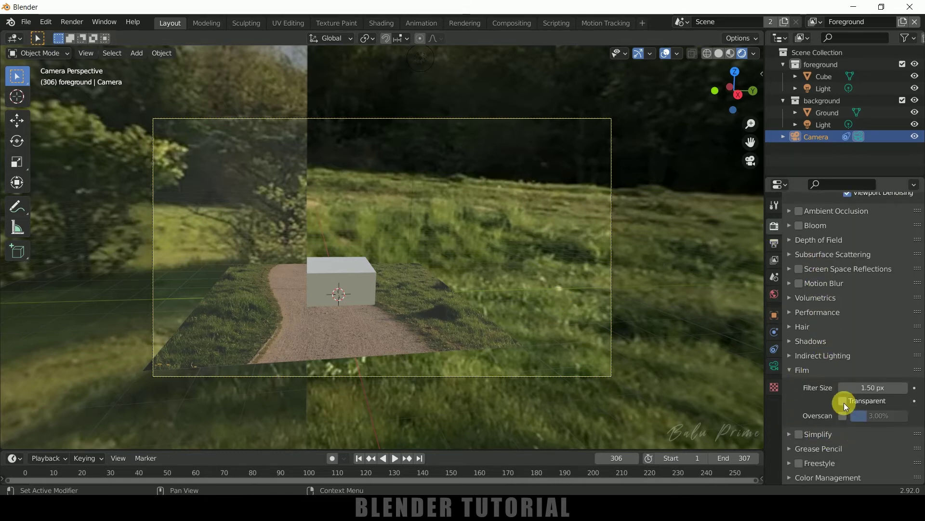
pyautogui.click(845, 402)
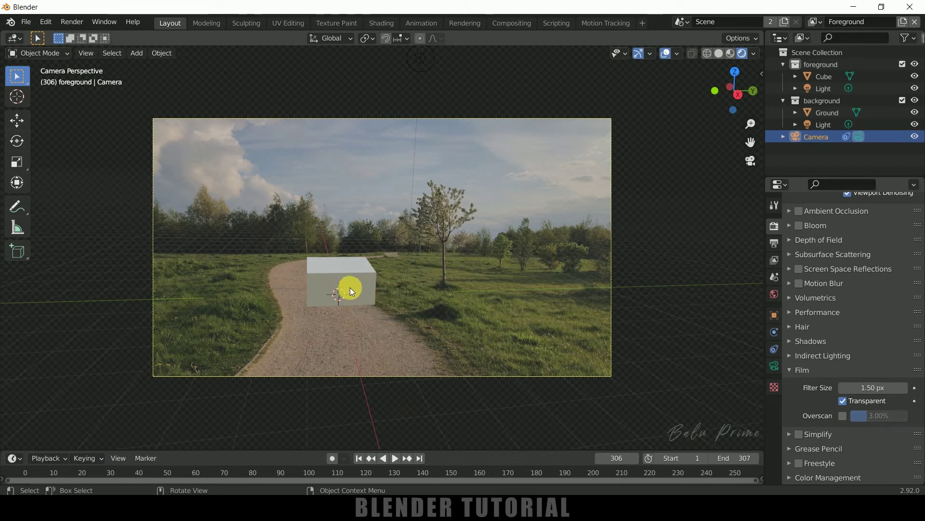
# - Raise the cube vertically by 1 m onto the path
pyautogui.click(356, 276)
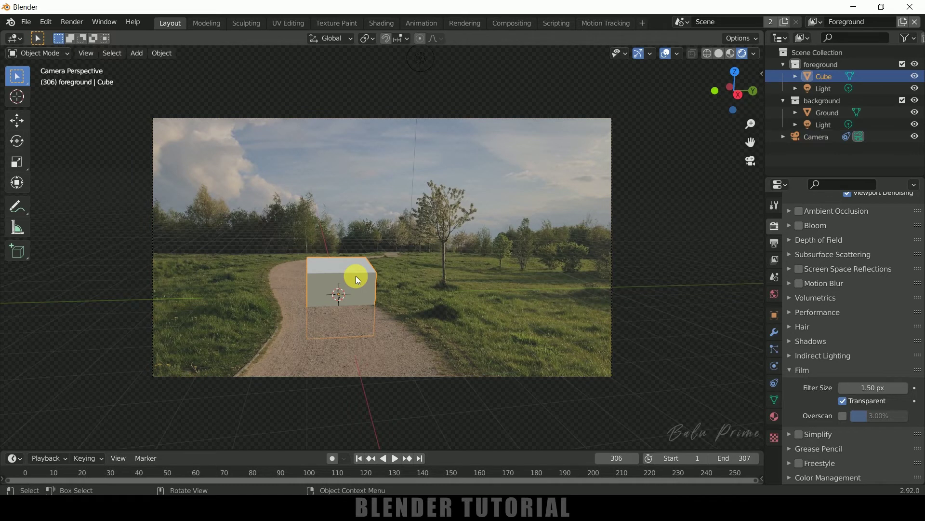
pyautogui.press('g')
pyautogui.press('z')
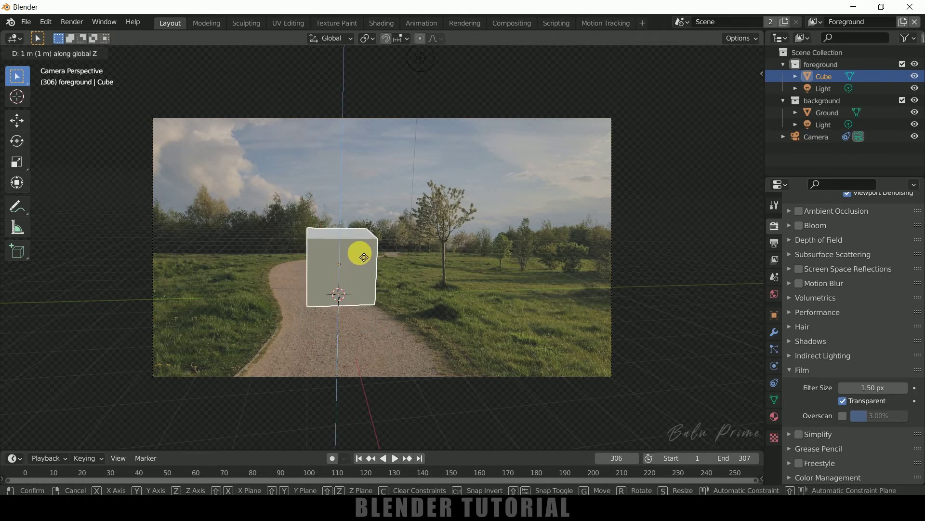
pyautogui.click(362, 255)
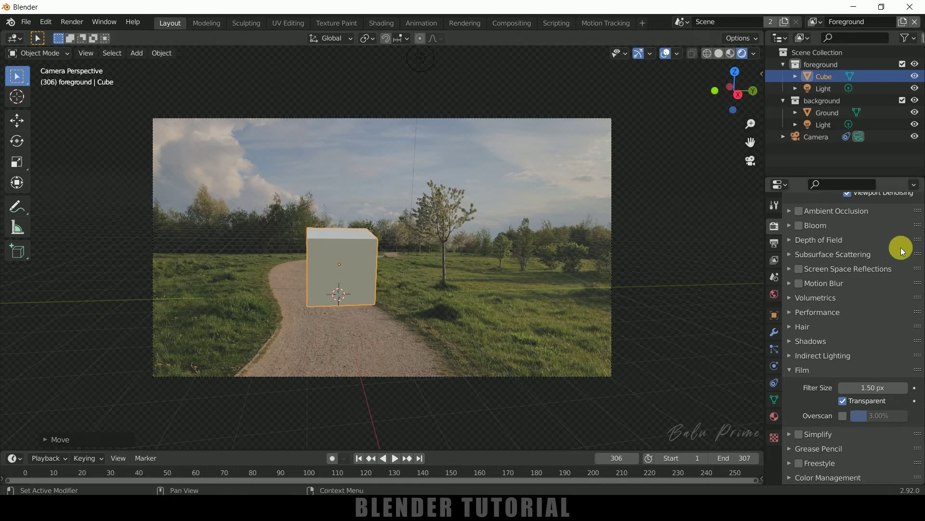
# - Turn on Ambient Occlusion and Screen Space Reflections in the render settings
pyautogui.scroll(3, 850, 271)
pyautogui.click(804, 285)
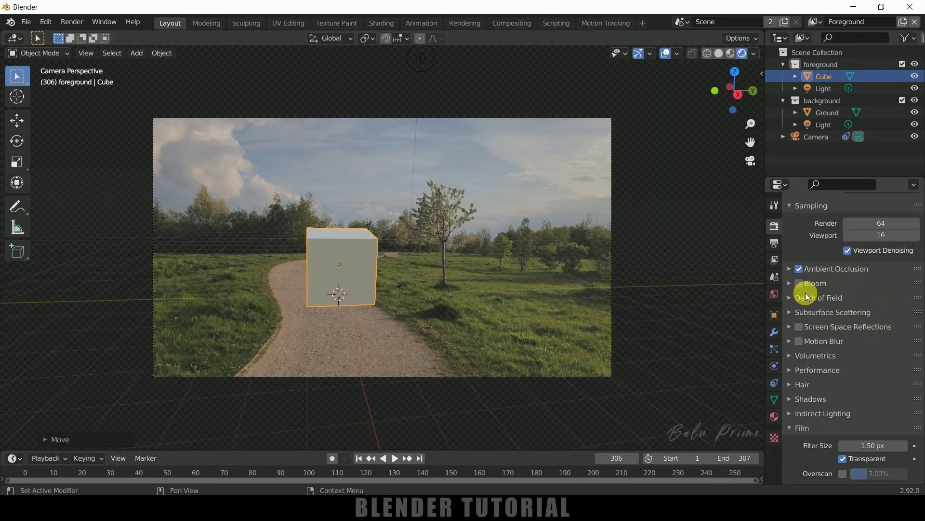
pyautogui.click(793, 327)
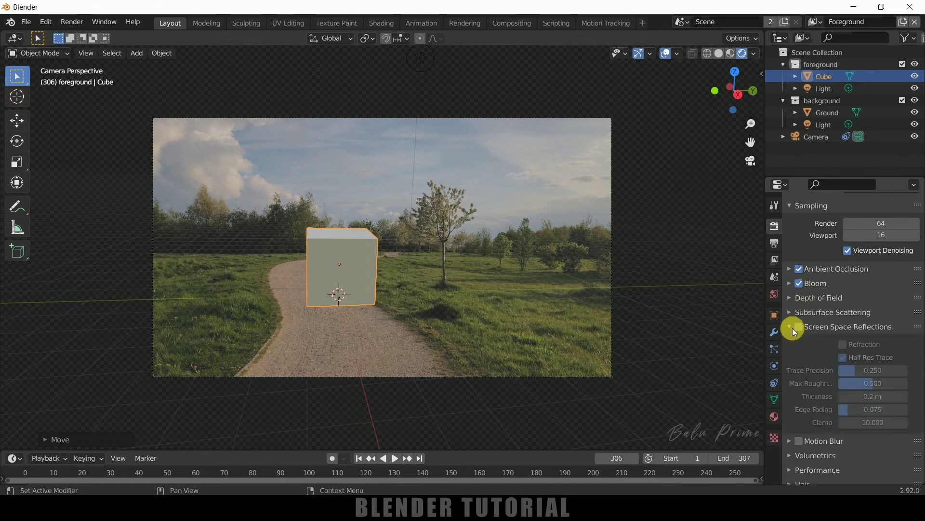
pyautogui.click(798, 327)
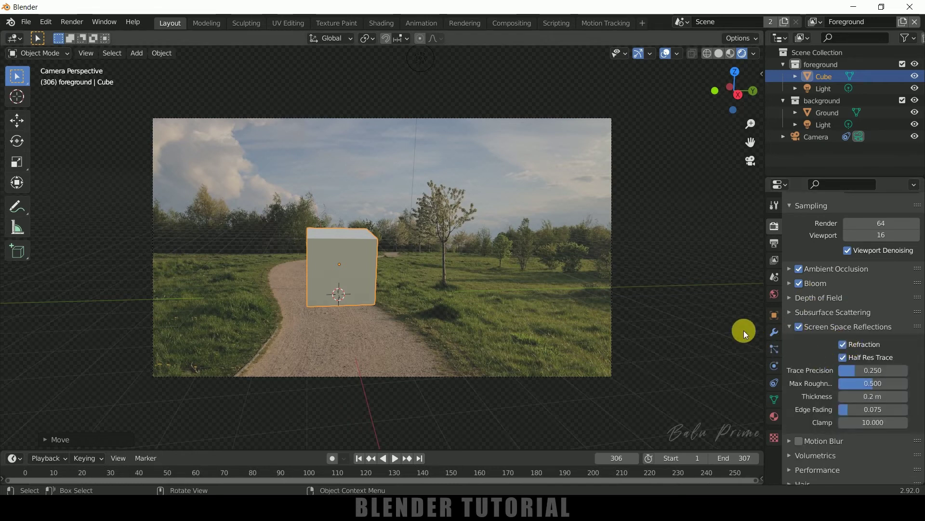
pyautogui.scroll(3, 709, 304)
pyautogui.scroll(-3, 713, 302)
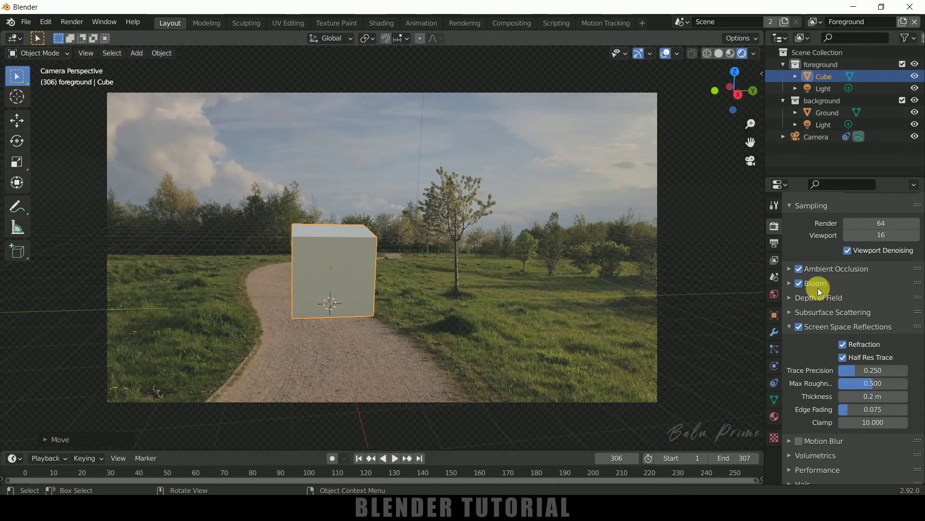
pyautogui.scroll(2, 844, 275)
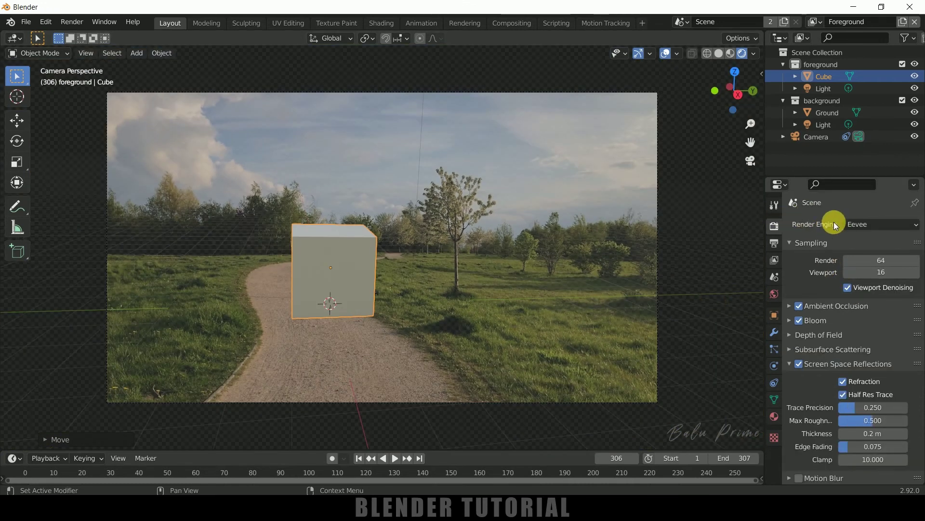
# - Set the render engine to Cycles with the GPU Compute device
pyautogui.click(866, 224)
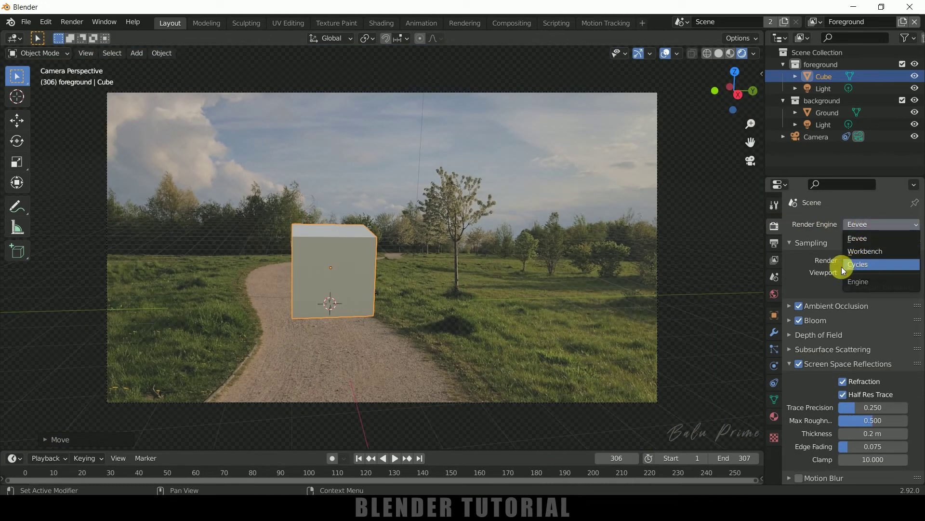
pyautogui.click(855, 264)
pyautogui.click(857, 252)
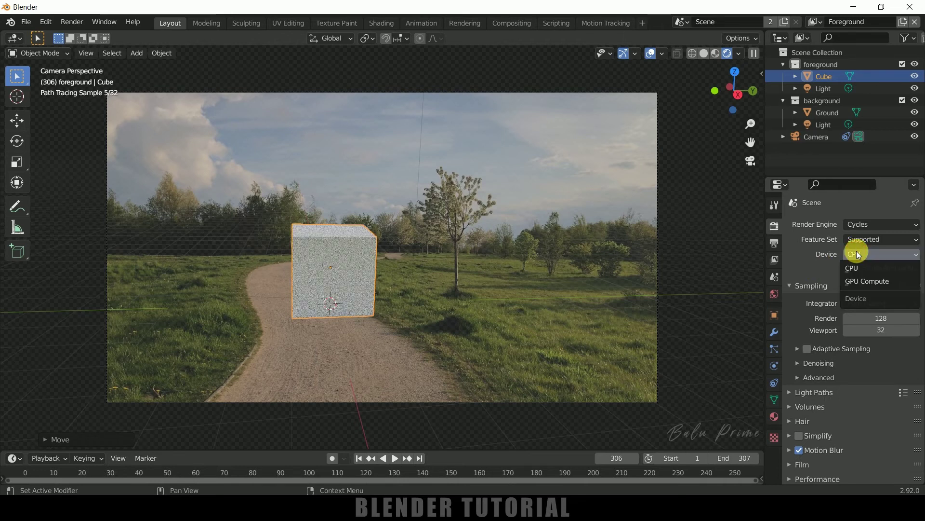
pyautogui.click(855, 282)
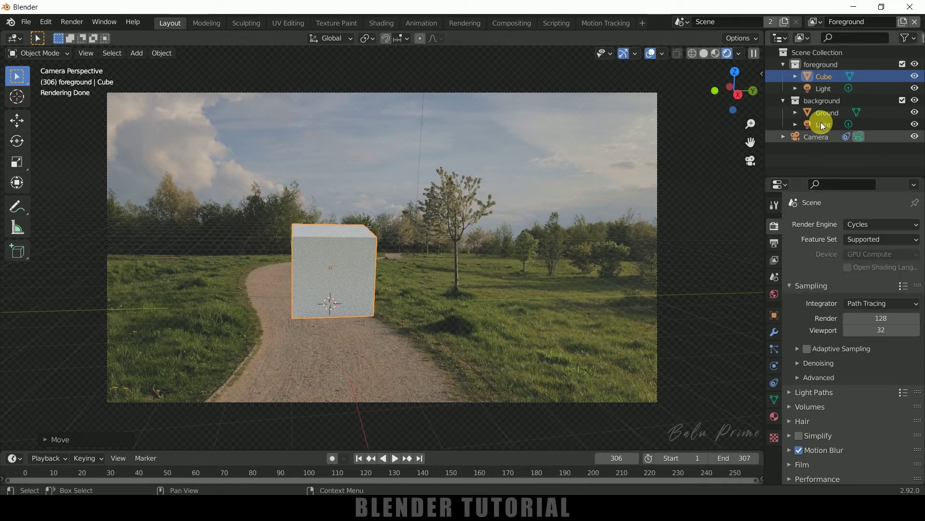
# - Delete the background collection, keeping its objects, and remove the old Light
pyautogui.click(819, 101)
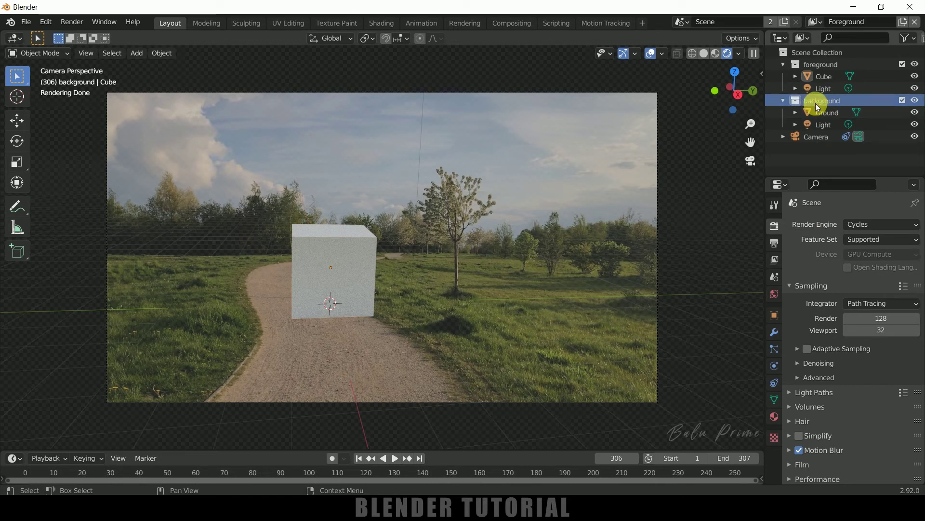
pyautogui.press('Delete')
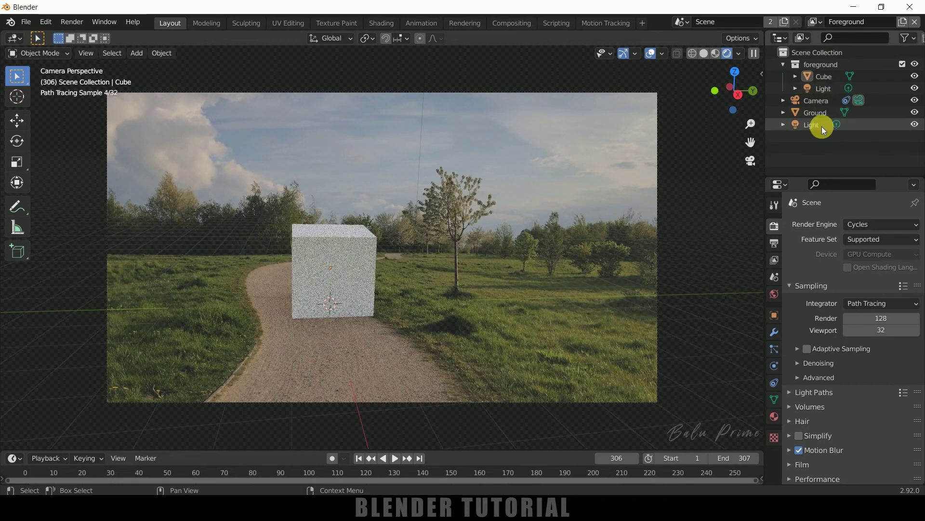
pyautogui.click(821, 126)
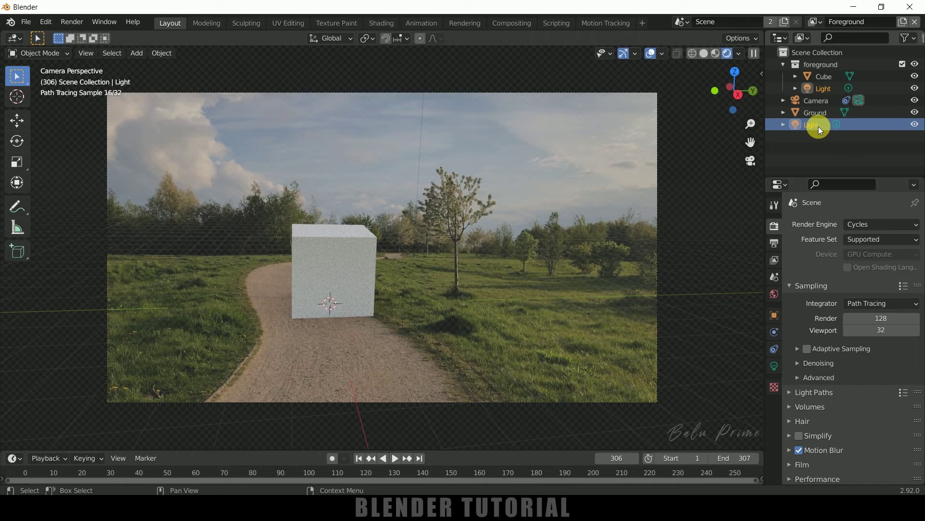
pyautogui.press('Delete')
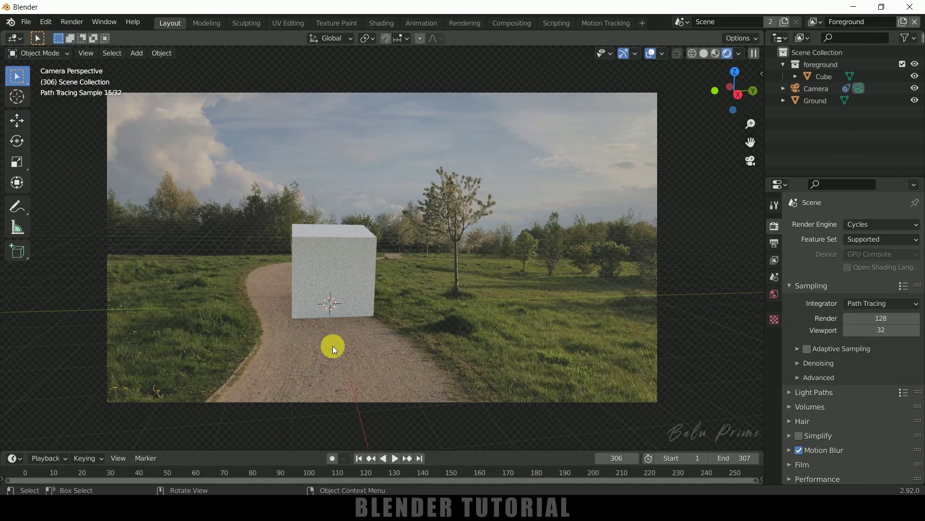
# - Add a Sun light, place it high above the cube and rotate it
pyautogui.click(133, 53)
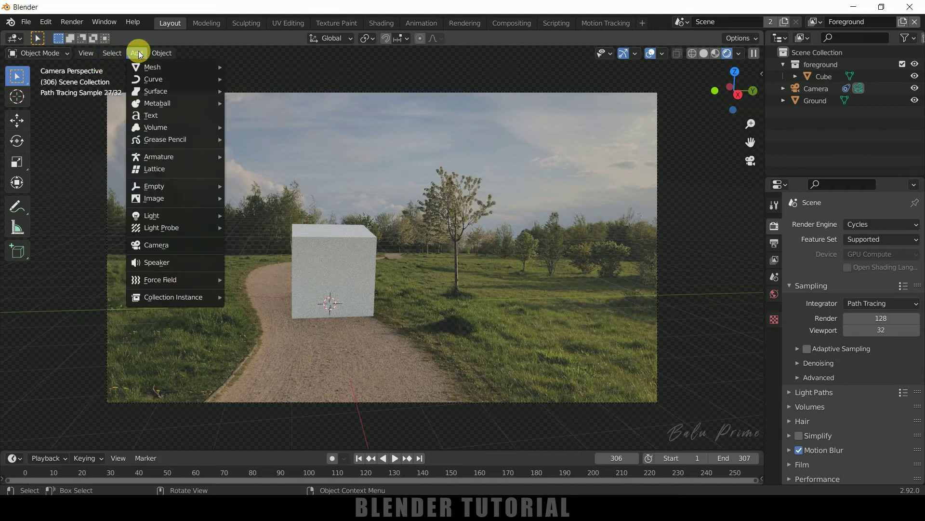
pyautogui.moveTo(175, 223)
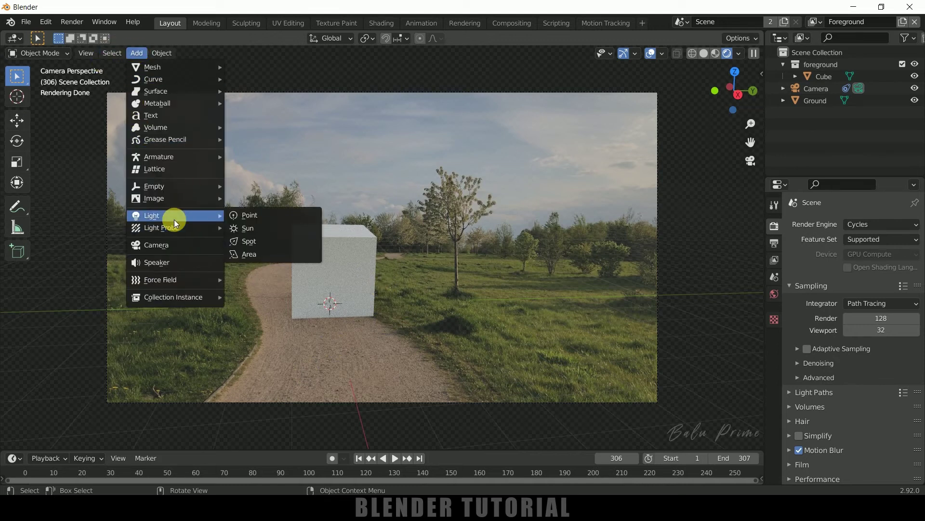
pyautogui.click(255, 226)
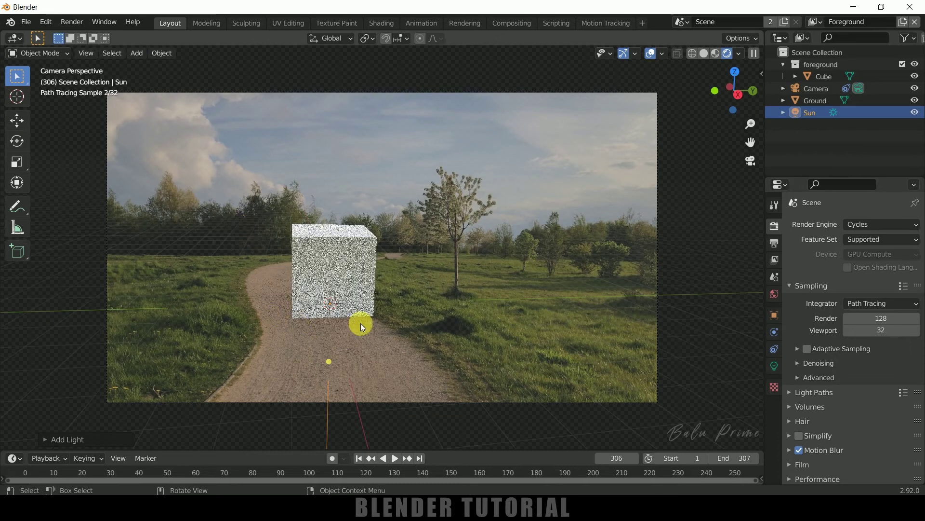
pyautogui.press('g')
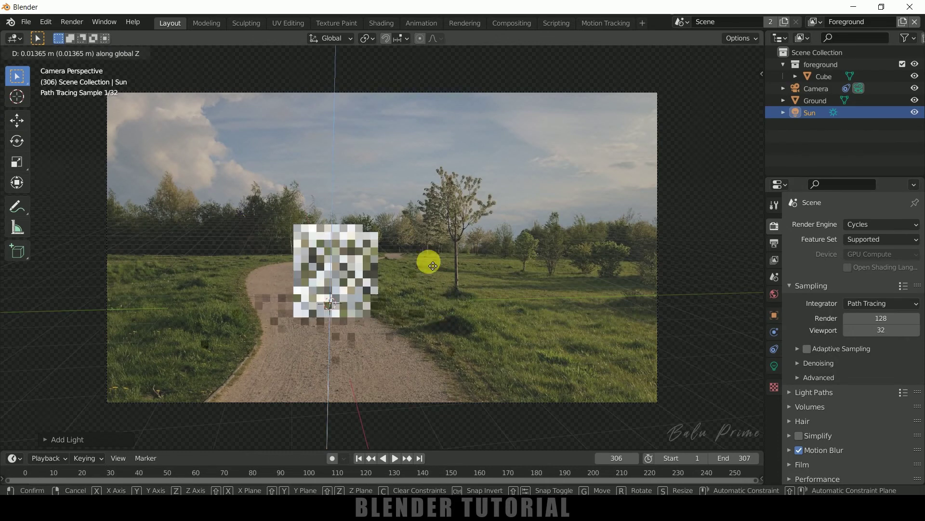
pyautogui.click(447, 141)
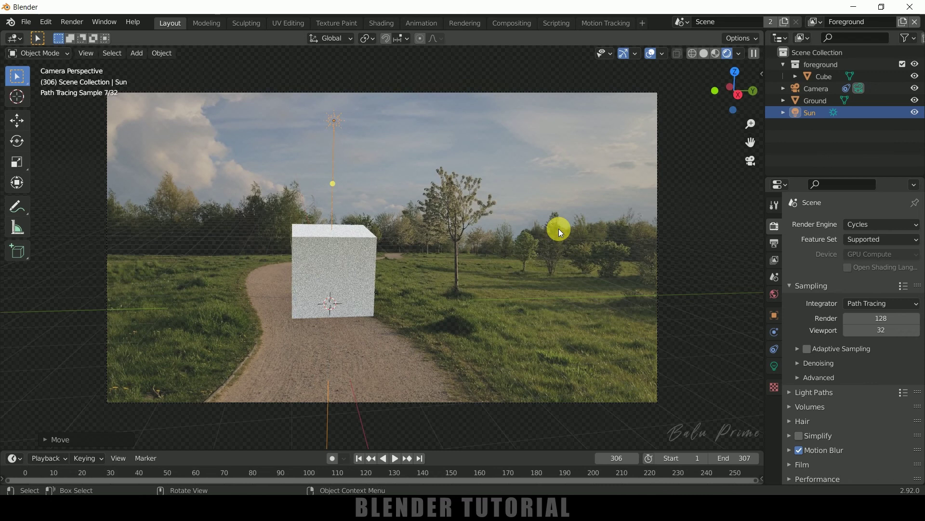
pyautogui.press('r')
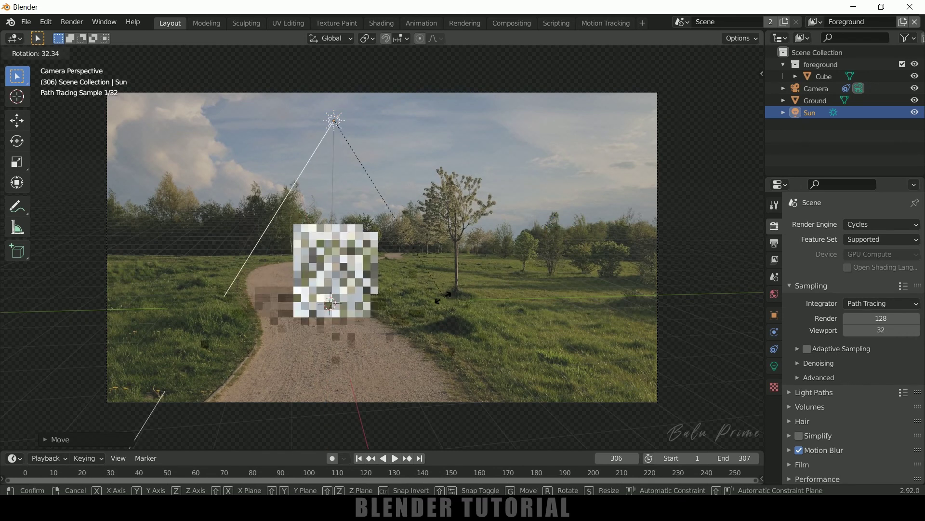
pyautogui.click(431, 304)
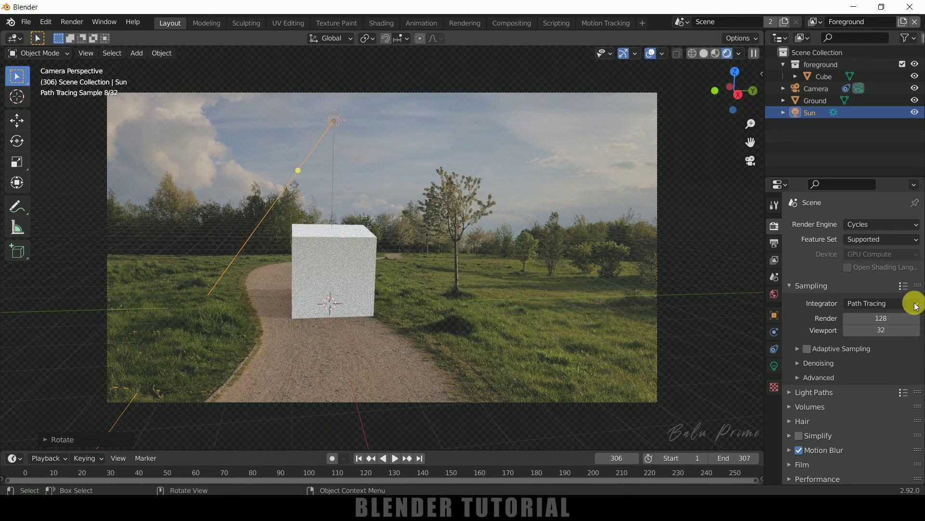
# - Set the sun strength to 5 and tilt it around Y so the cube casts a shadow
pyautogui.click(773, 368)
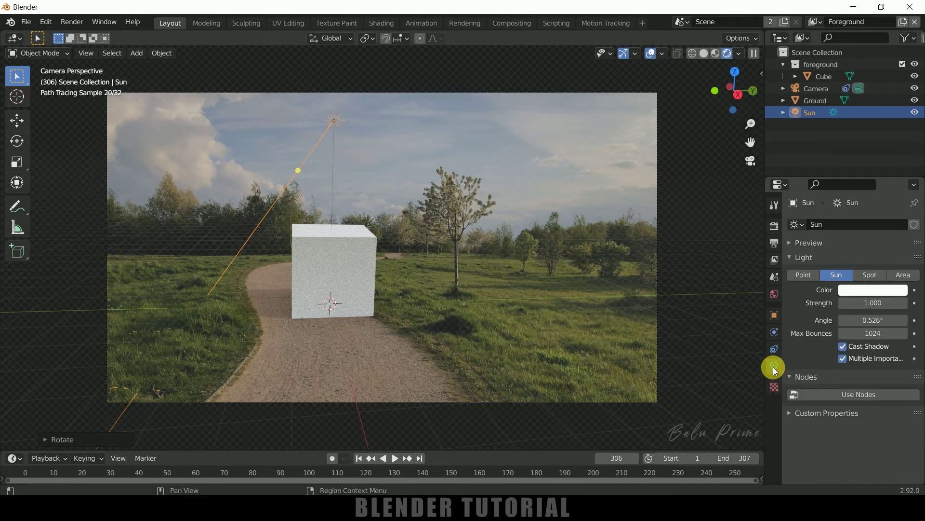
pyautogui.click(867, 304)
pyautogui.write('5')
pyautogui.press('Return')
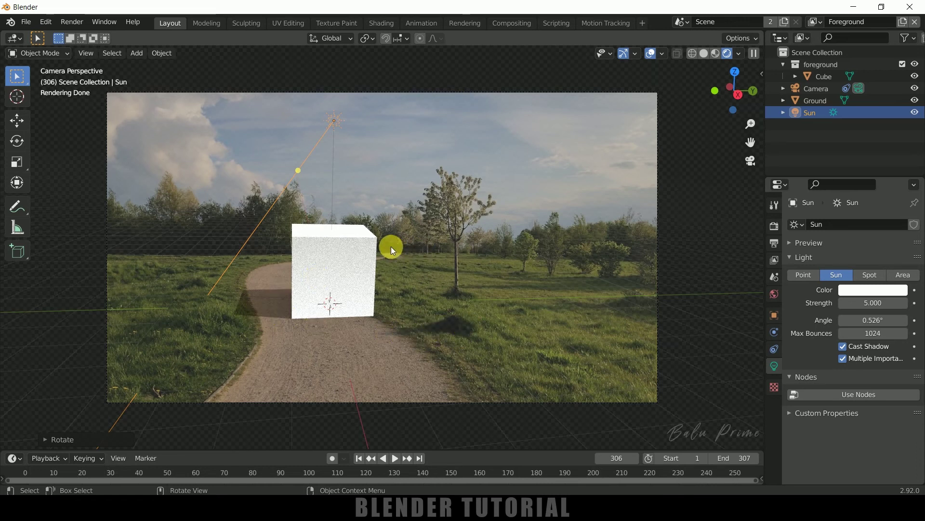
pyautogui.press('r')
pyautogui.press('y')
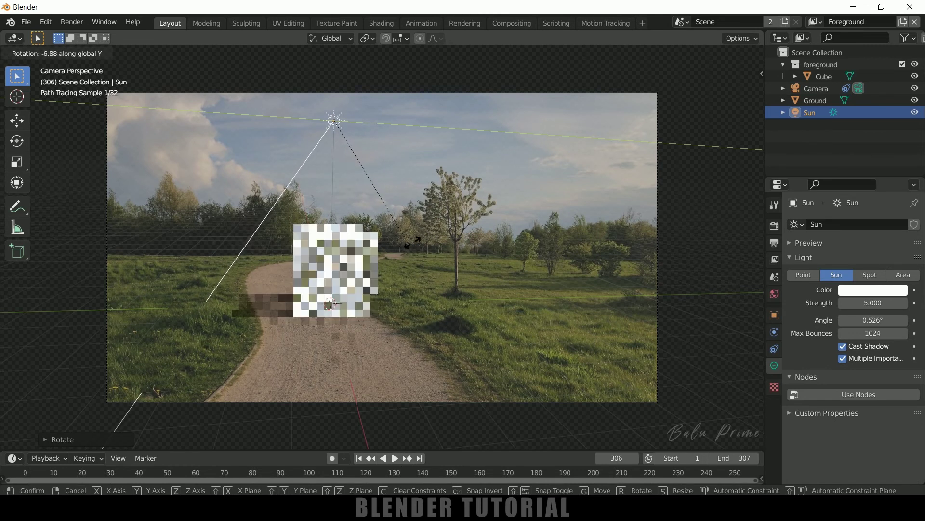
pyautogui.click(419, 242)
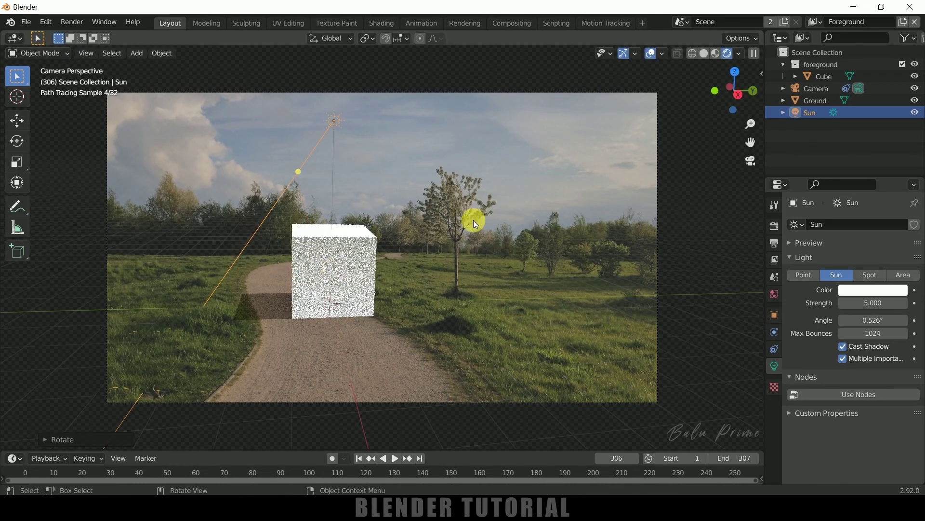
# - Lower the sun strength to 3 and set its angle to 5°
pyautogui.click(889, 304)
pyautogui.write('3')
pyautogui.press('Return')
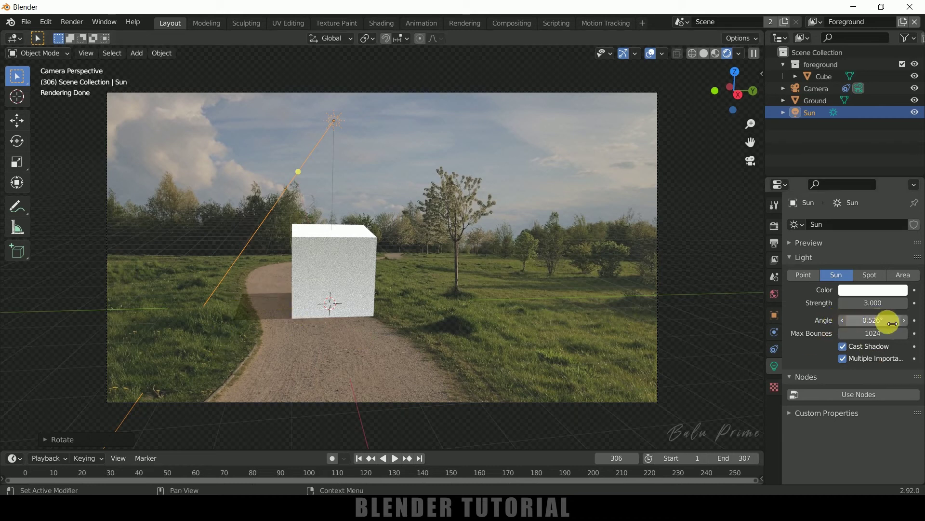
pyautogui.moveTo(904, 322); pyautogui.dragTo(877, 327)
pyautogui.doubleClick(877, 334)
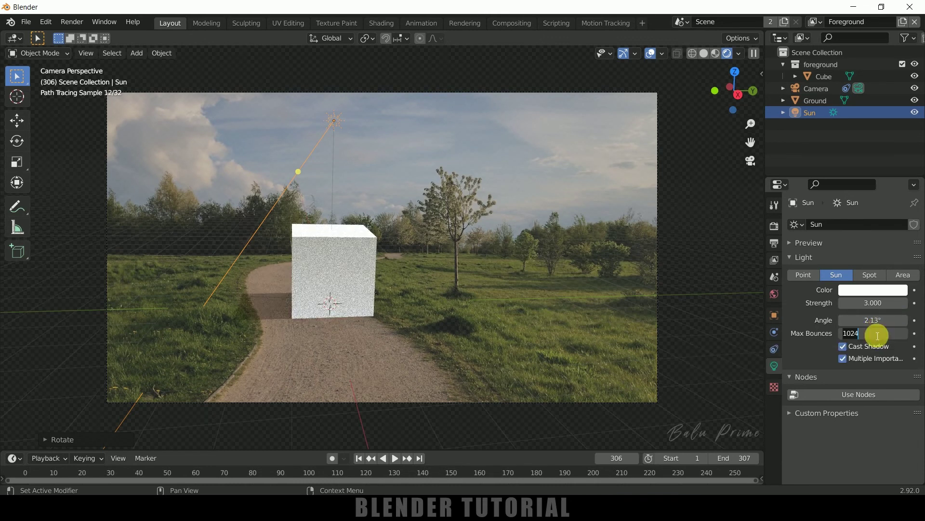
pyautogui.doubleClick(876, 320)
pyautogui.write('5')
pyautogui.press('Return')
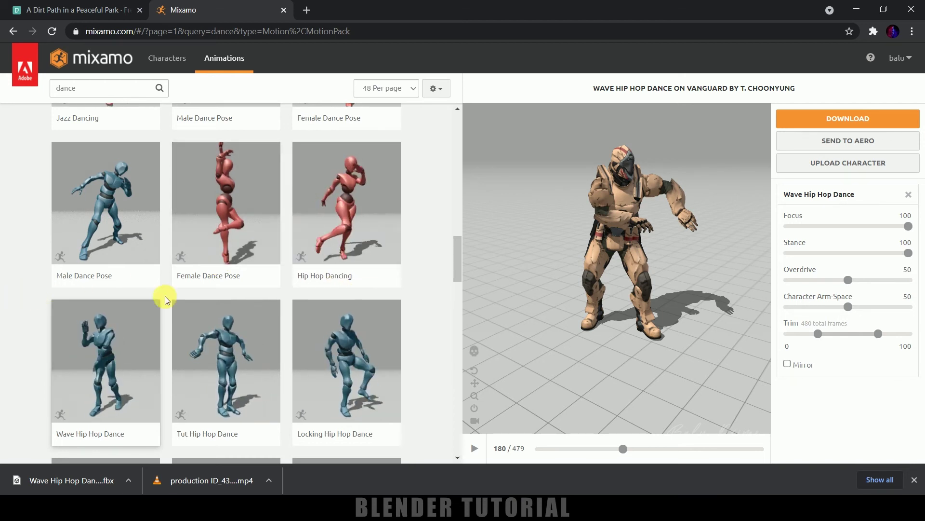
# - Open Mixamo's Characters tab, clear the 'dance' search and browse the thumbnails
pyautogui.scroll(3, 173, 203)
pyautogui.click(165, 58)
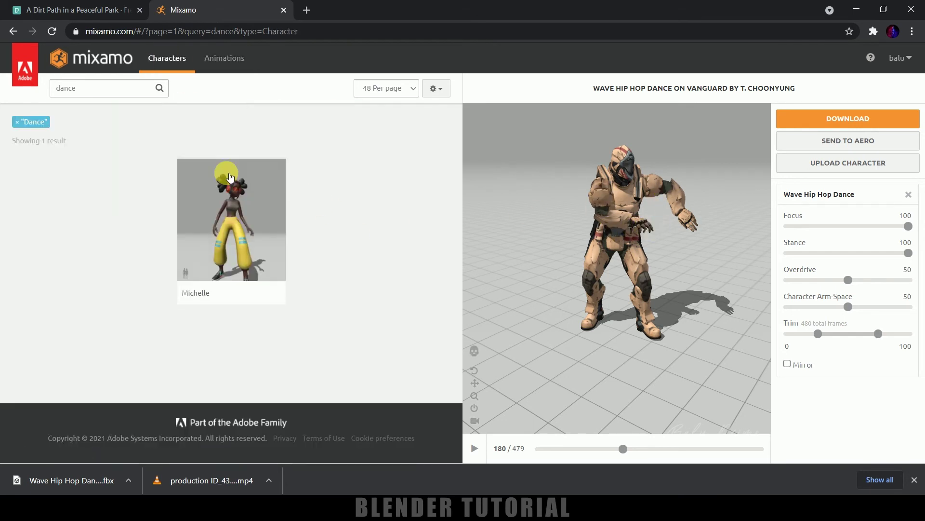
pyautogui.doubleClick(129, 88)
pyautogui.press('BackSpace')
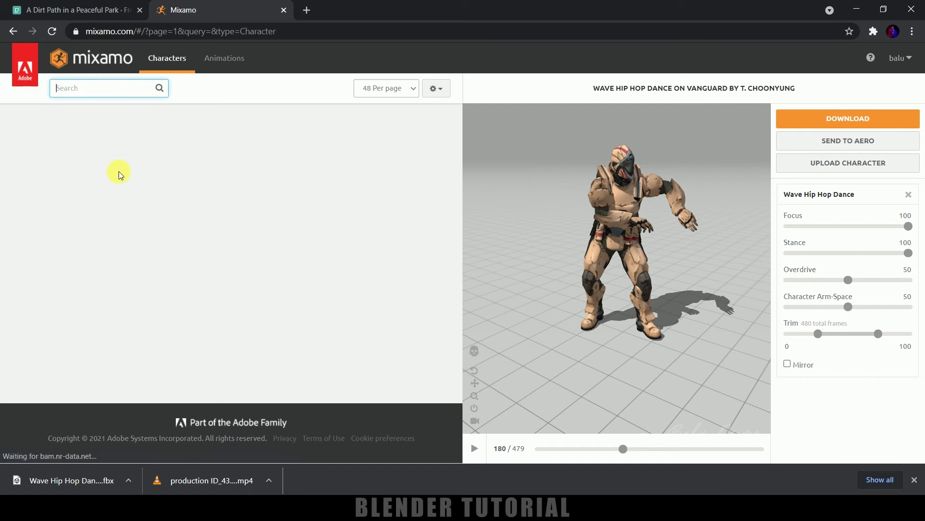
pyautogui.scroll(-1, 217, 246)
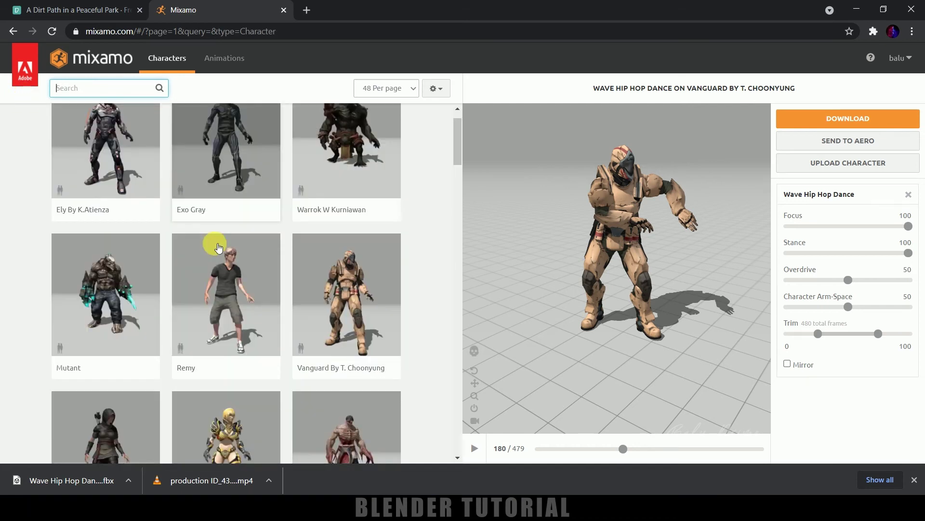
pyautogui.scroll(-8, 218, 248)
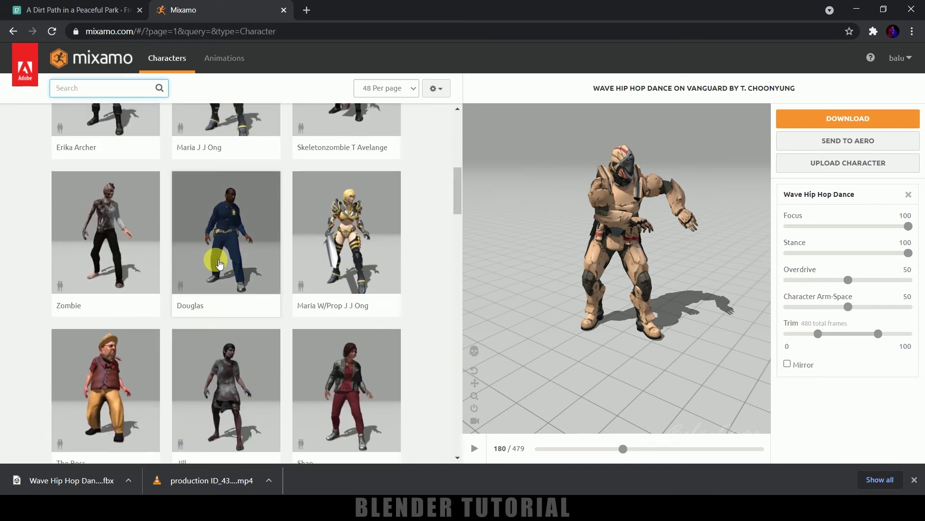
pyautogui.scroll(6, 217, 263)
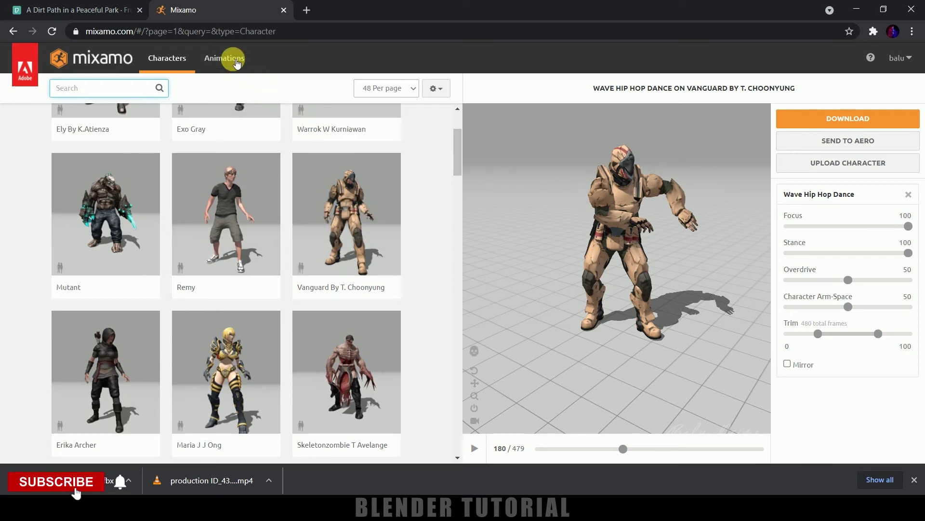
pyautogui.click(225, 58)
# - Search Mixamo animations for 'dance', apply Macarena Dance to the character, and pause the preview
pyautogui.click(96, 91)
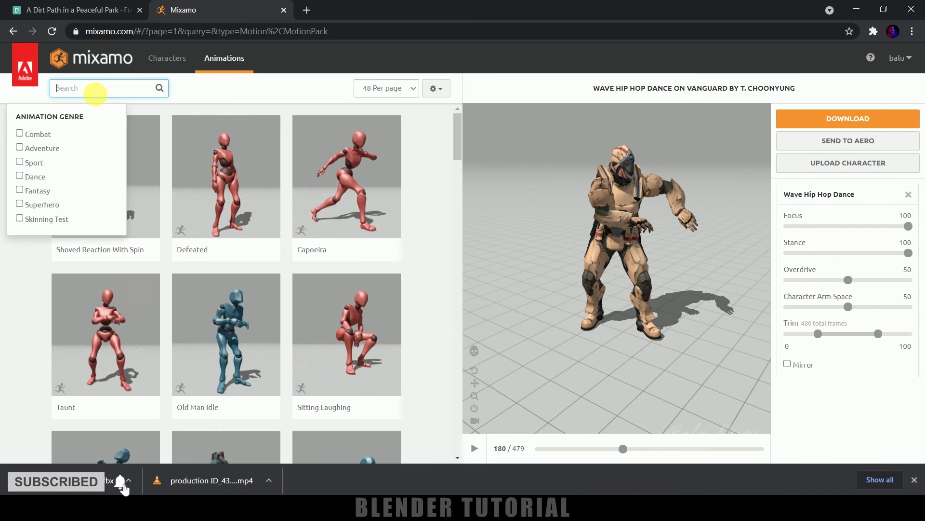
pyautogui.write('dance')
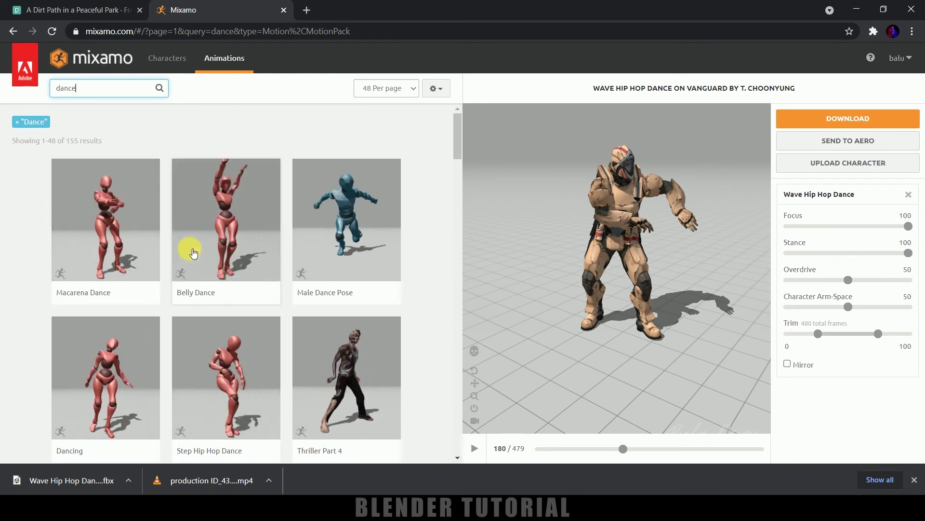
pyautogui.click(118, 224)
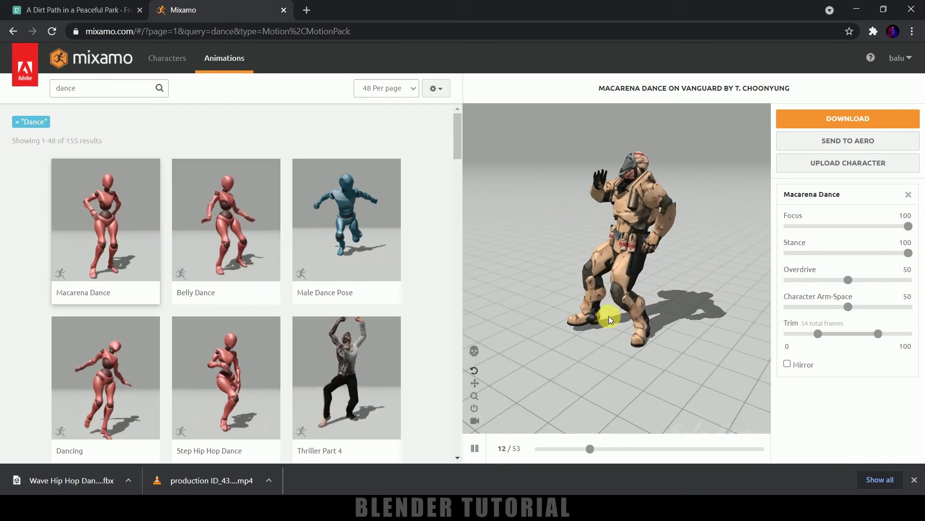
pyautogui.click(474, 449)
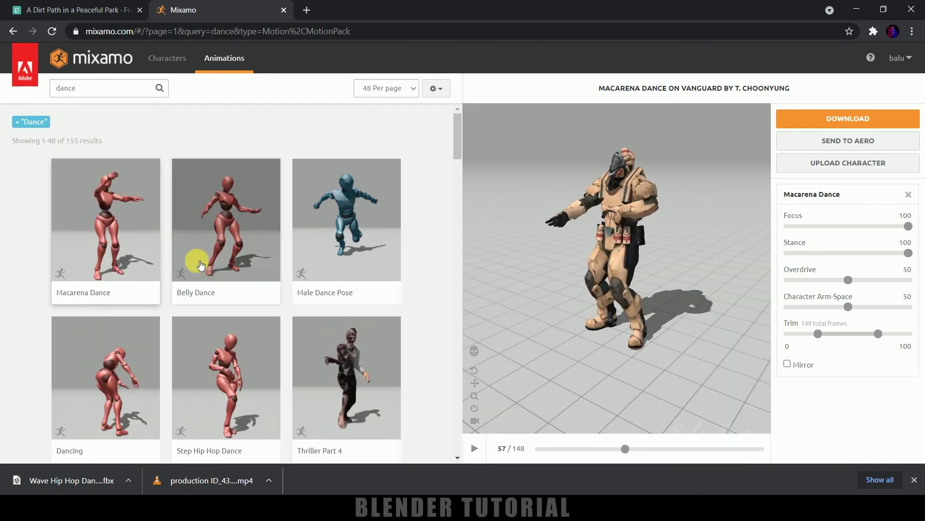
# - Open the download settings and keep the format on FBX Binary
pyautogui.click(863, 123)
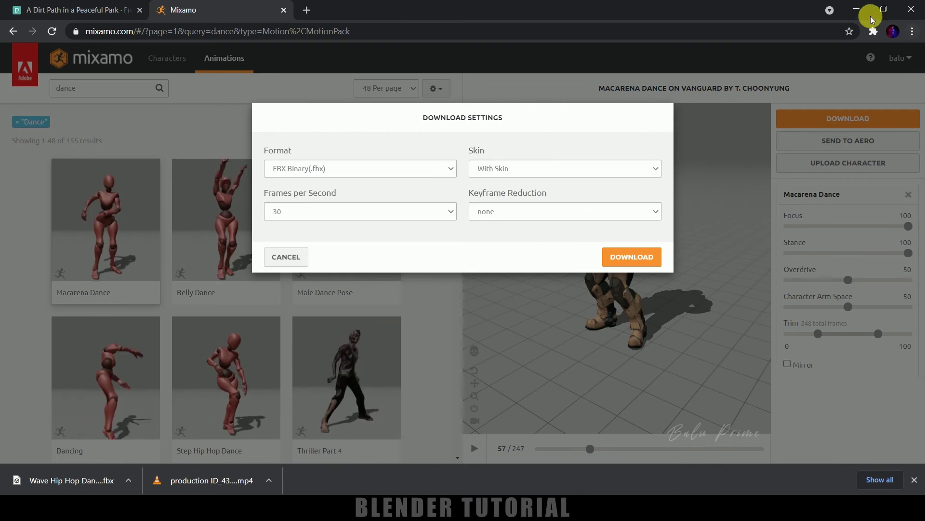
pyautogui.click(330, 168)
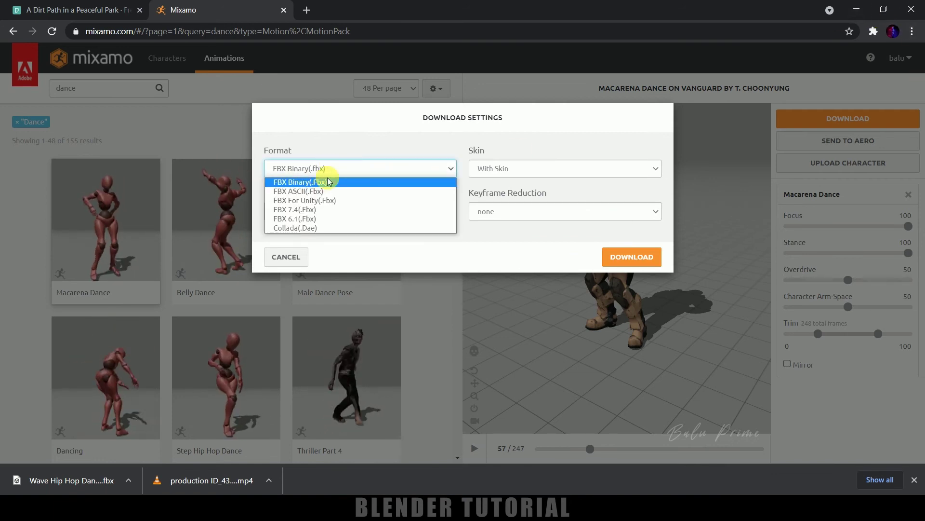
pyautogui.click(298, 183)
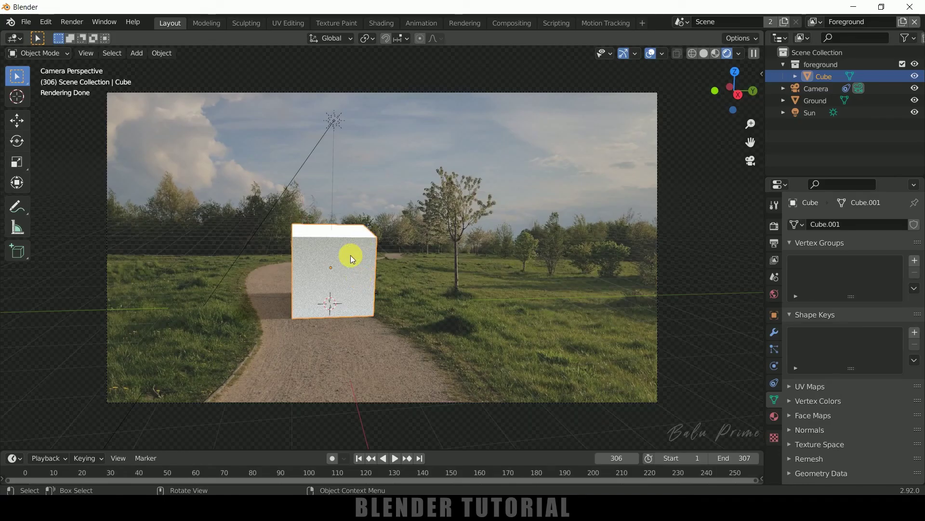
# - Delete the placeholder cube and import the Wave Hip Hop Dance FBX from the 'Tracking tut' folder
pyautogui.press('Delete')
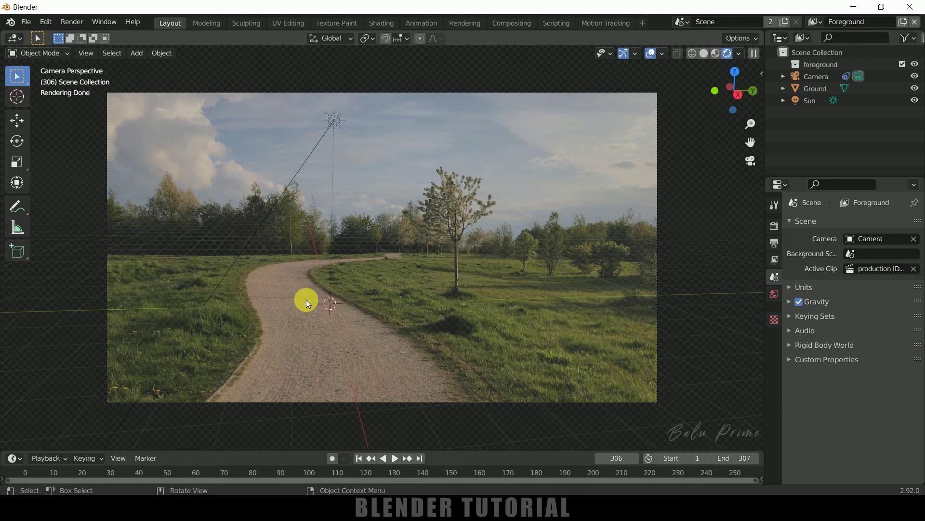
pyautogui.click(26, 22)
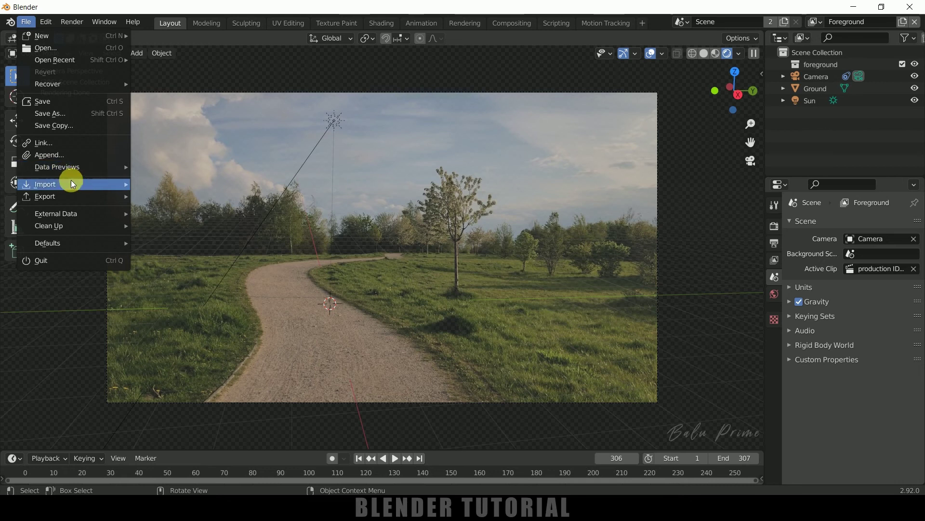
pyautogui.moveTo(69, 183)
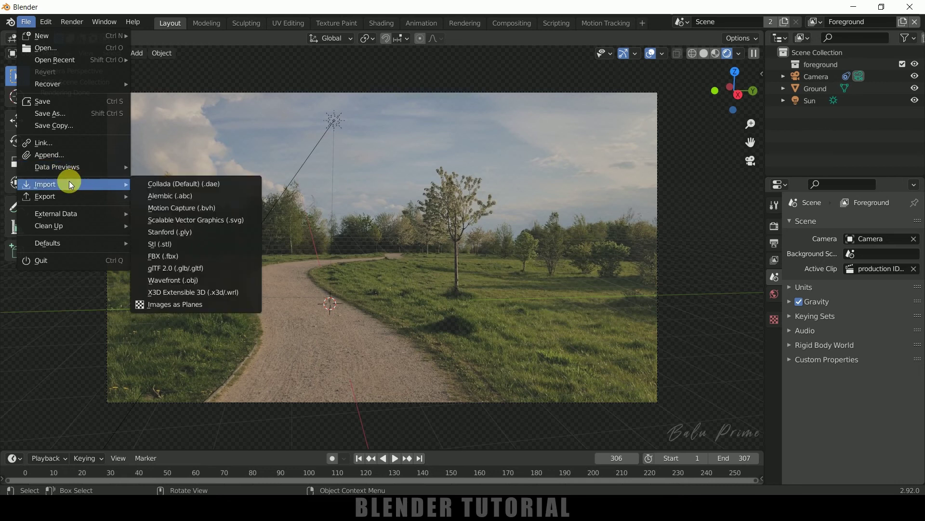
pyautogui.click(169, 257)
pyautogui.click(188, 348)
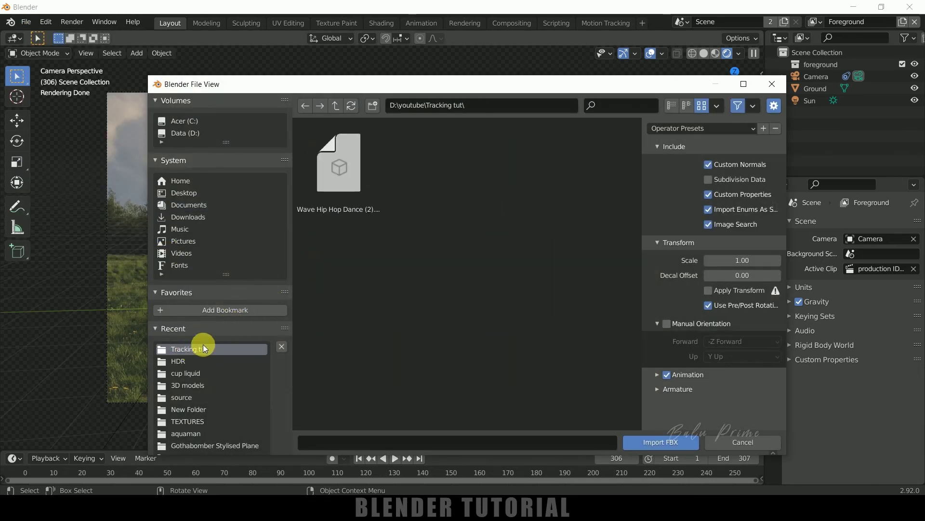
pyautogui.click(339, 212)
pyautogui.click(650, 444)
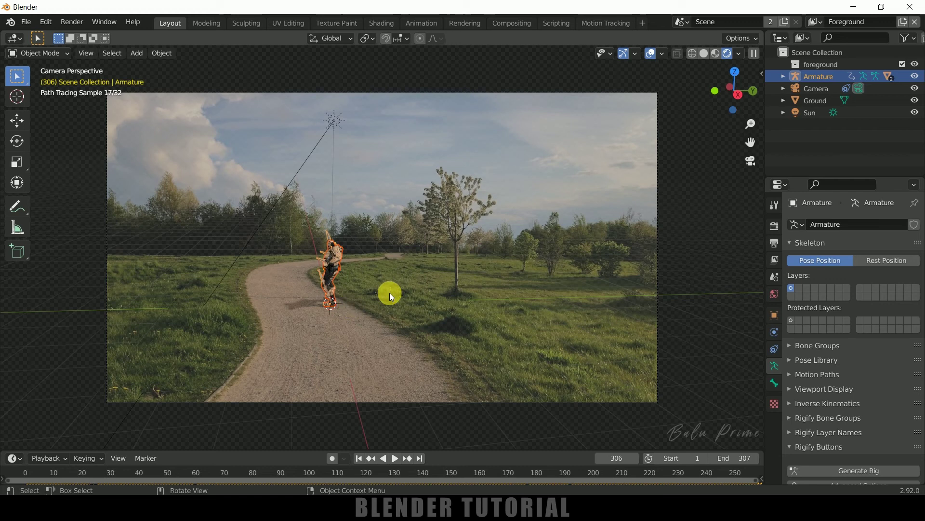
# - Scale the armature up and rotate it around its vertical axis toward the camera
pyautogui.press('s')
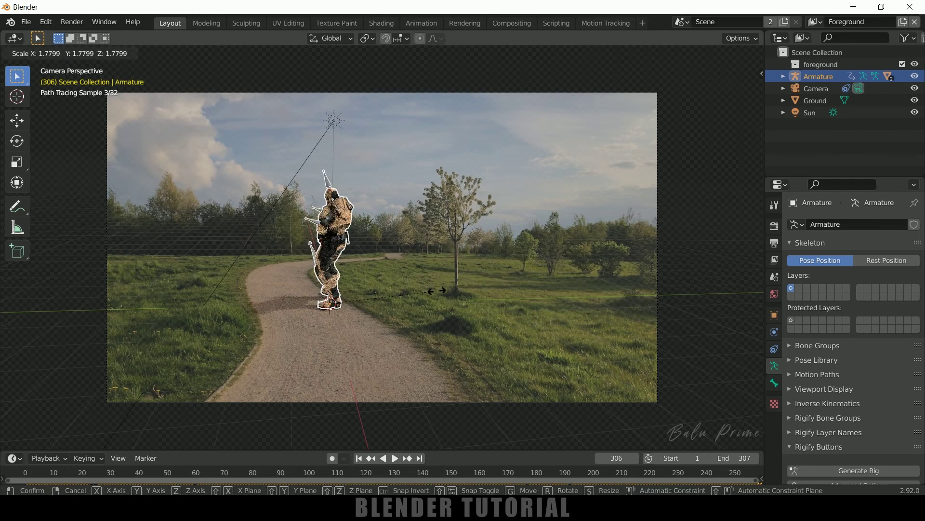
pyautogui.click(403, 309)
pyautogui.click(23, 145)
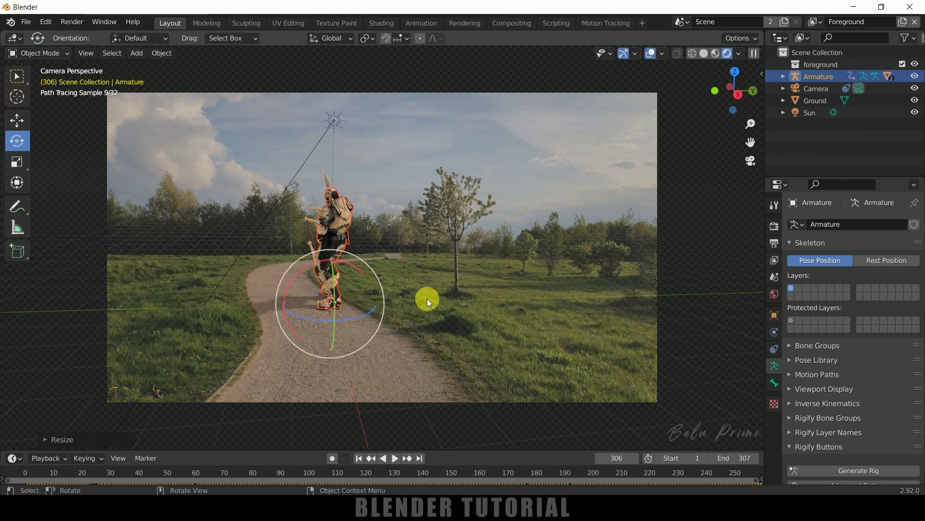
pyautogui.moveTo(348, 324); pyautogui.dragTo(370, 222)
pyautogui.click(347, 217)
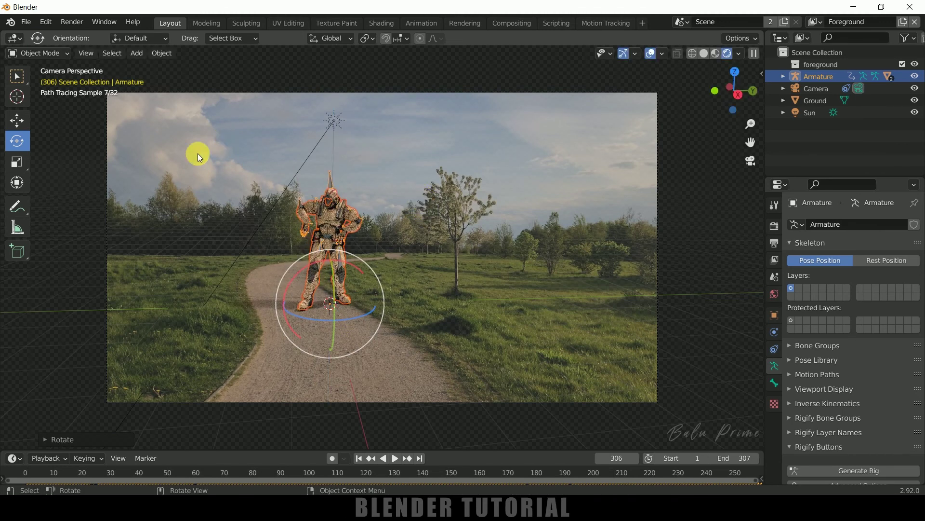
# - Check the character's placement, toggle the armature's viewport visibility in the Outliner, and select Ground
pyautogui.click(699, 195)
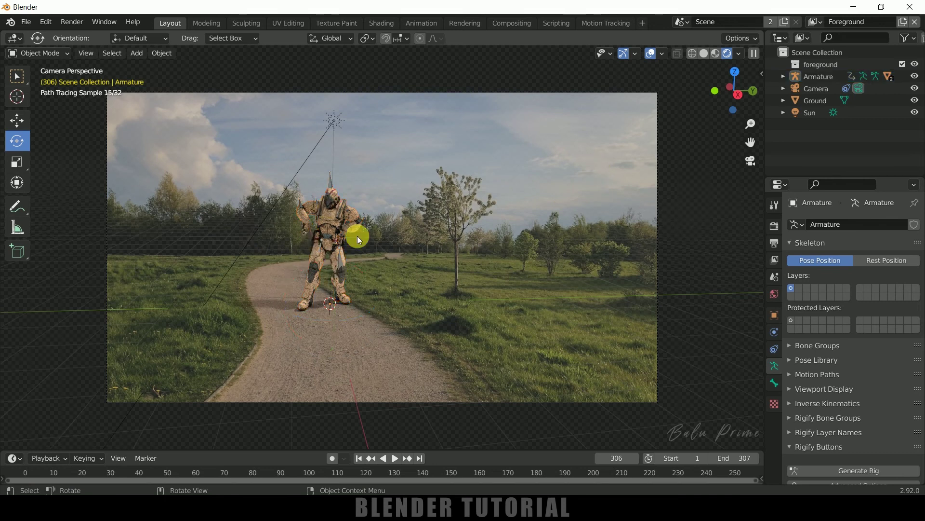
pyautogui.click(331, 177)
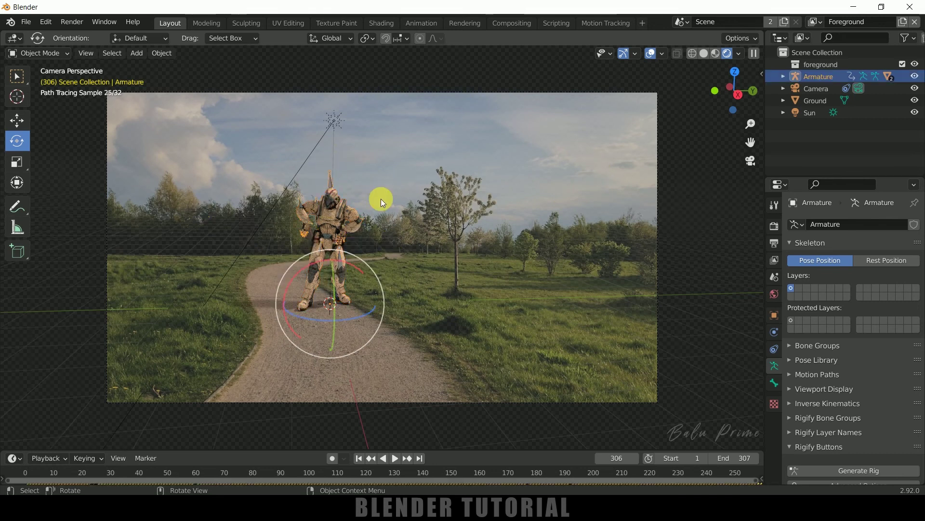
pyautogui.click(784, 76)
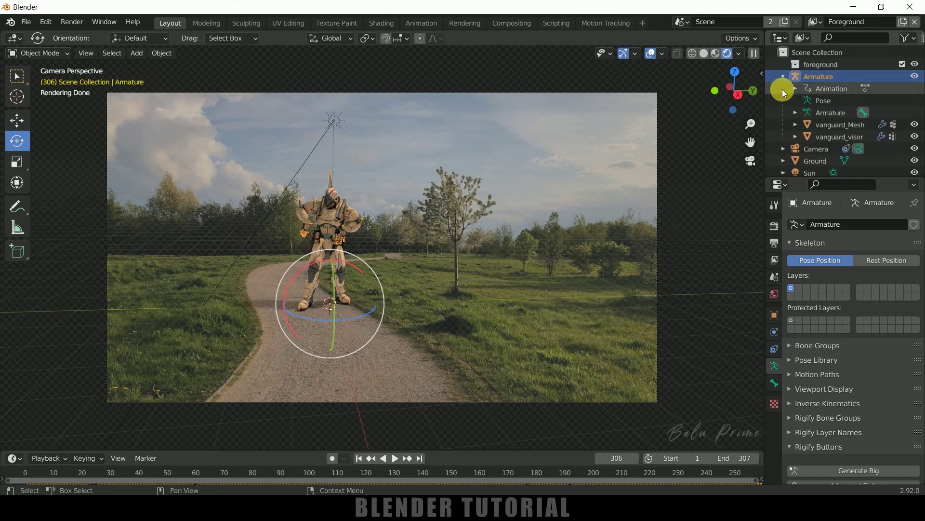
pyautogui.click(915, 76)
pyautogui.click(784, 77)
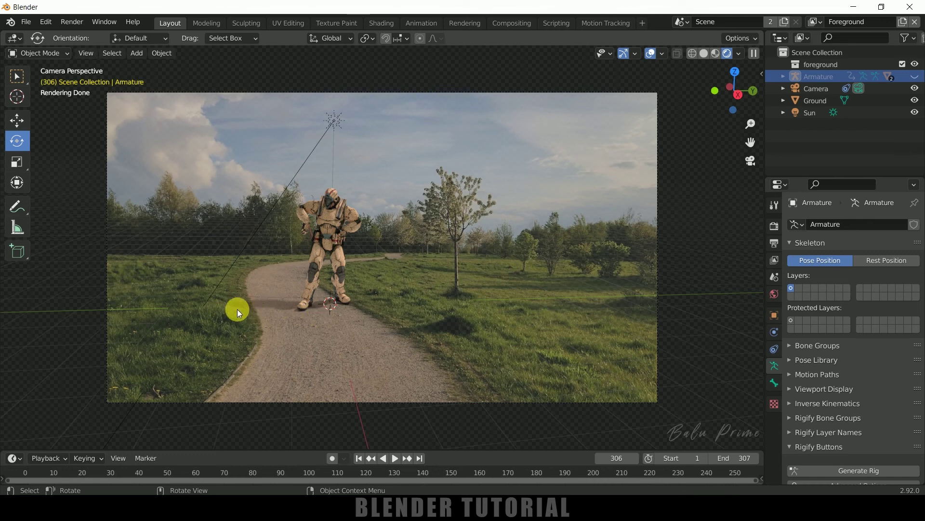
pyautogui.click(814, 102)
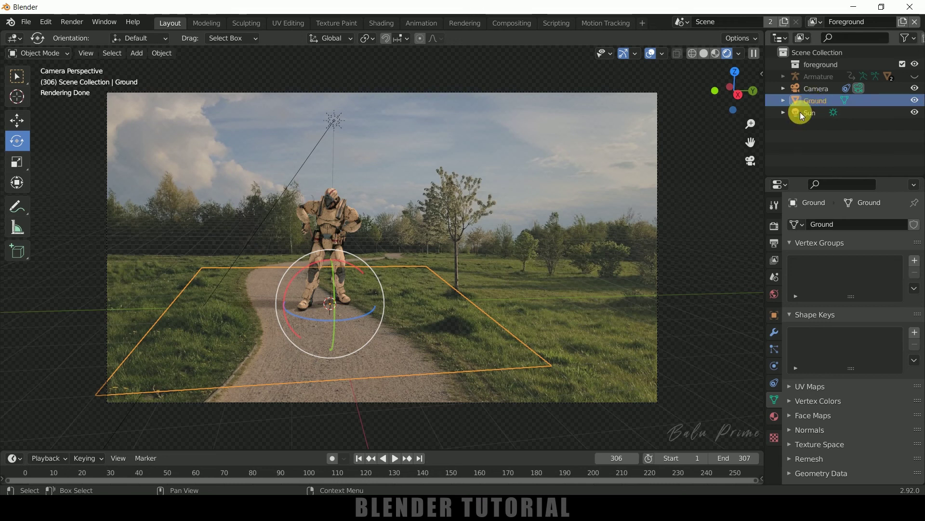
# - Enable Shadow Catcher in the Ground plane's Object properties Visibility section
pyautogui.click(777, 316)
pyautogui.scroll(-2, 791, 333)
pyautogui.click(789, 448)
pyautogui.scroll(-8, 792, 449)
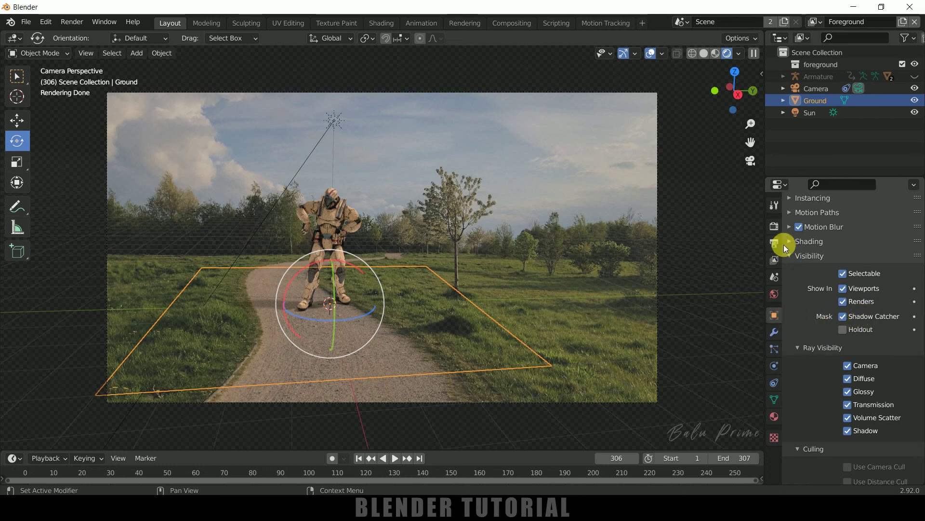
# - Turn on Transparent in the Render properties' Film section
pyautogui.click(774, 225)
pyautogui.click(792, 407)
pyautogui.scroll(-5, 793, 406)
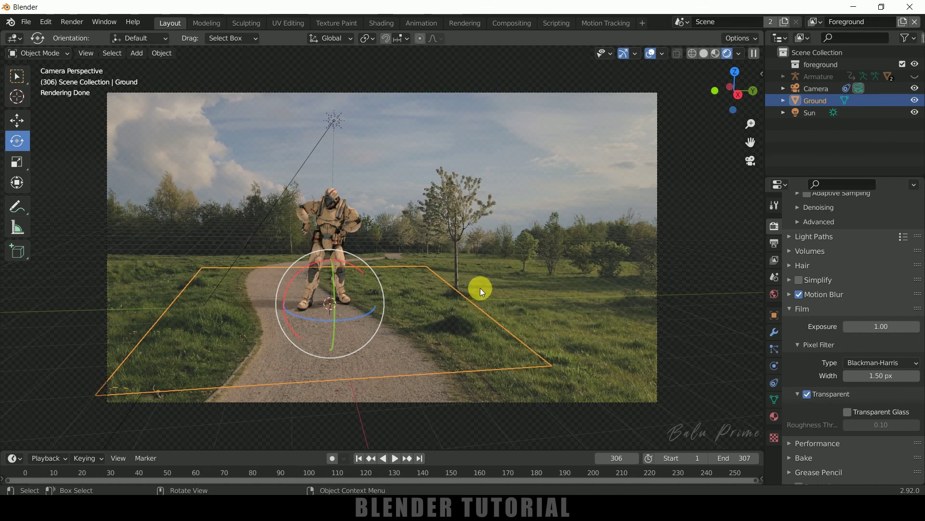
# - Render a still of frame 306, inspect it, and close the render window
pyautogui.click(72, 22)
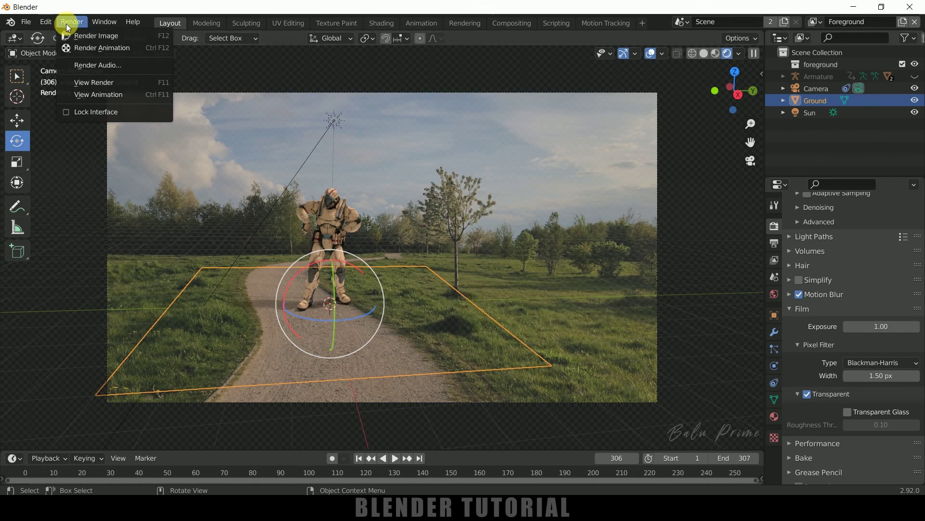
pyautogui.click(80, 35)
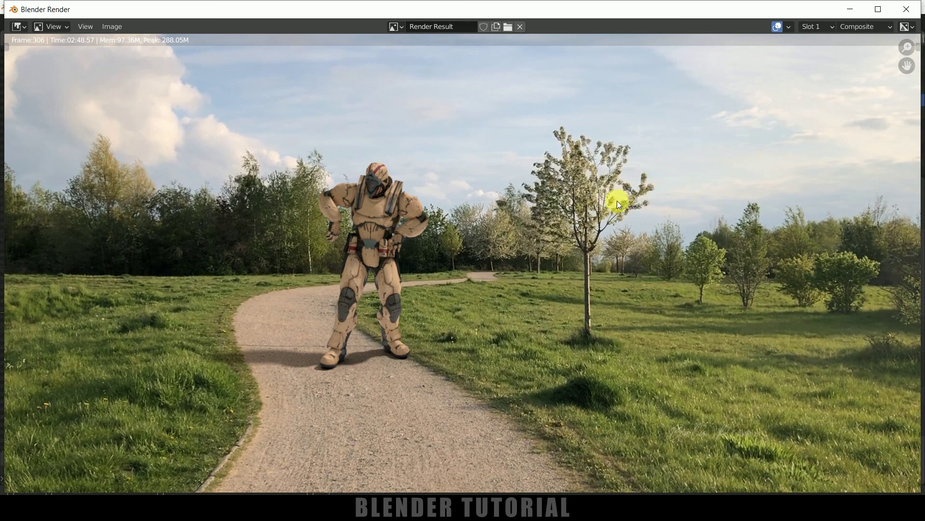
pyautogui.click(909, 7)
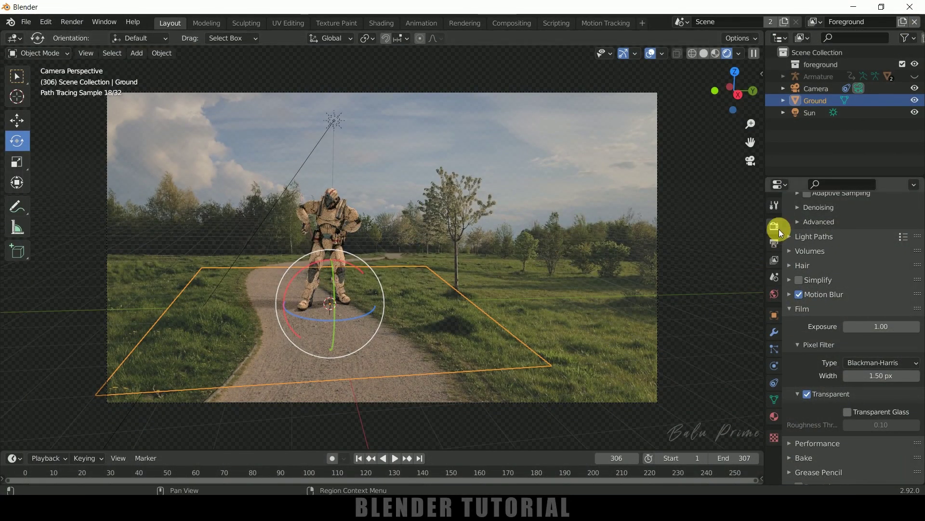
# - Enable Render Region and Crop to Render Region in the Output properties
pyautogui.scroll(6, 845, 253)
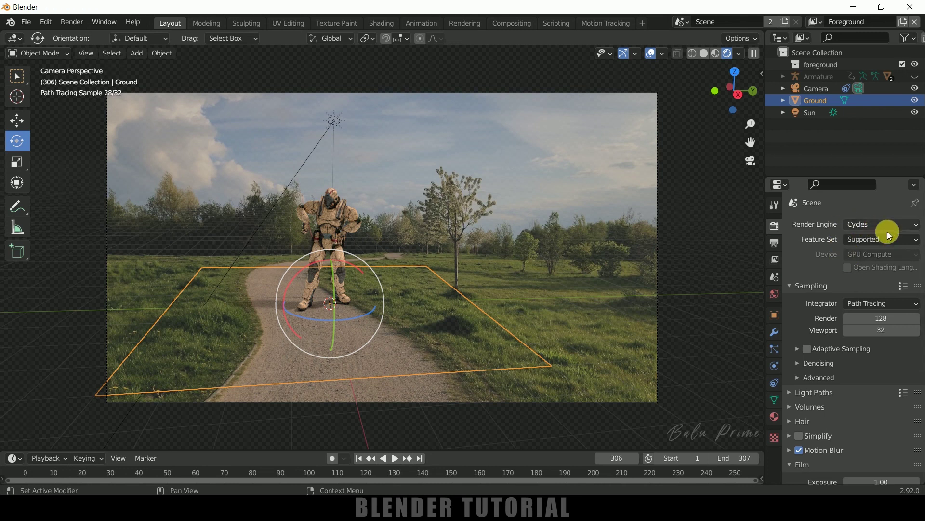
pyautogui.click(775, 243)
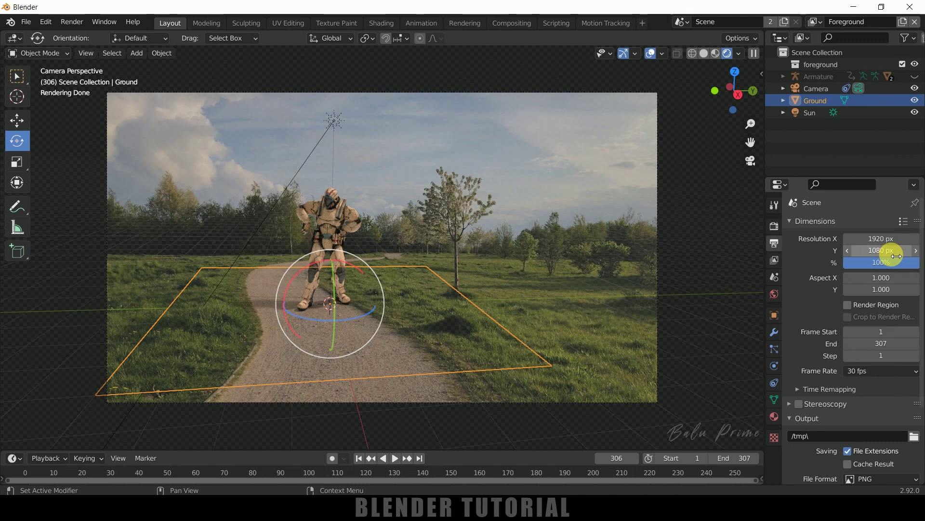
pyautogui.scroll(-1, 806, 318)
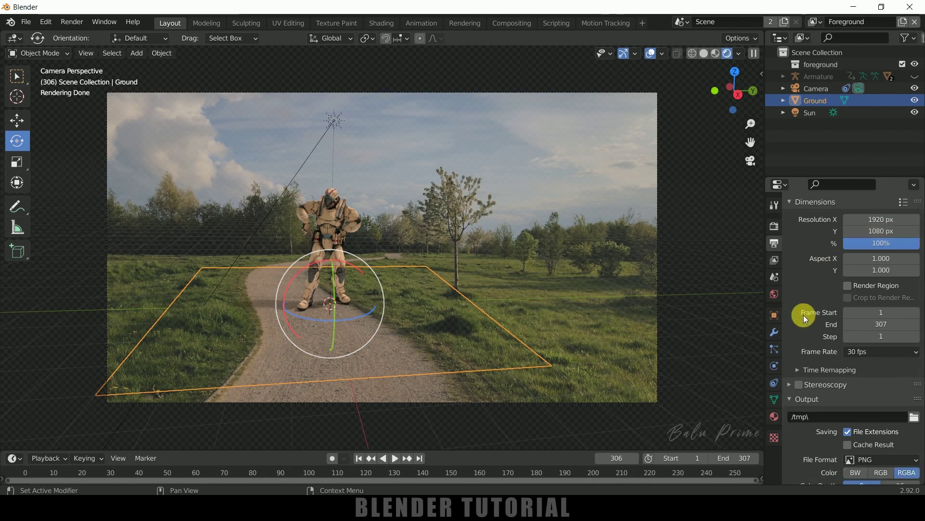
pyautogui.click(850, 285)
pyautogui.click(851, 299)
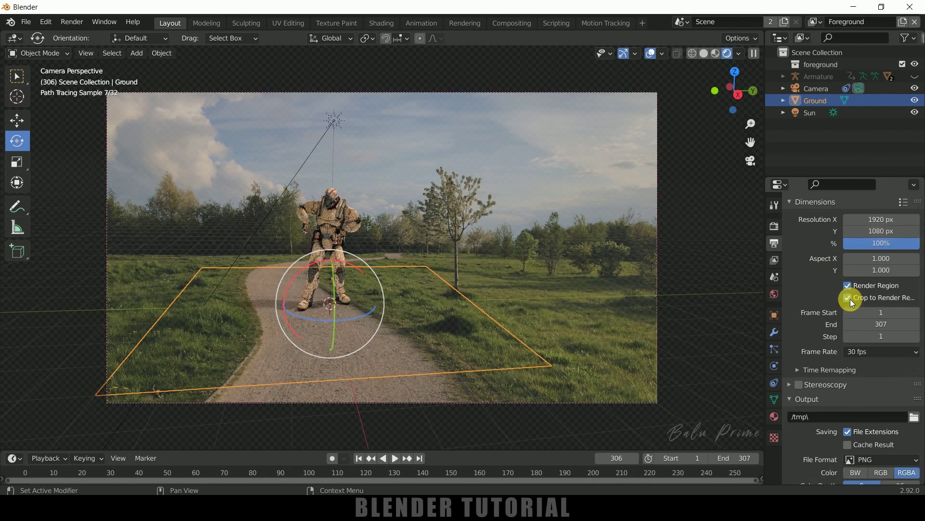
# - Set the output file format to JPEG
pyautogui.scroll(-2, 817, 302)
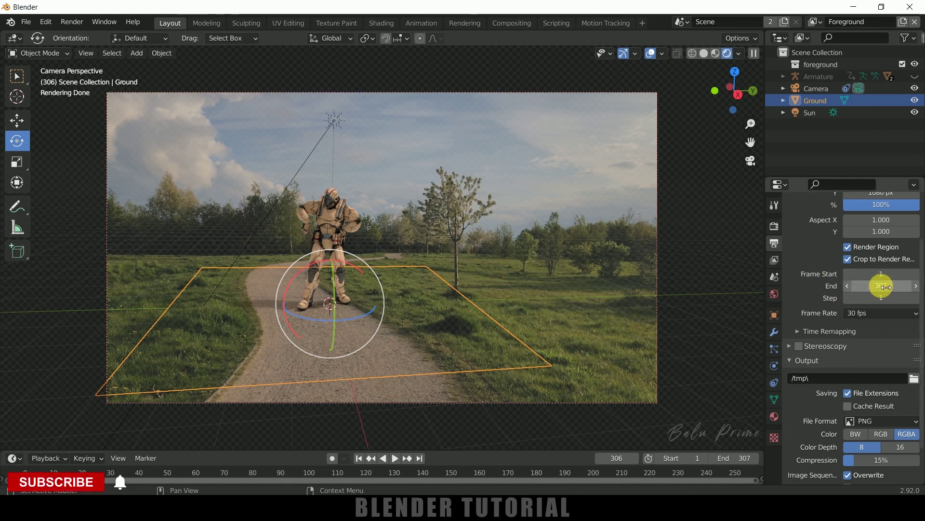
pyautogui.scroll(-2, 815, 289)
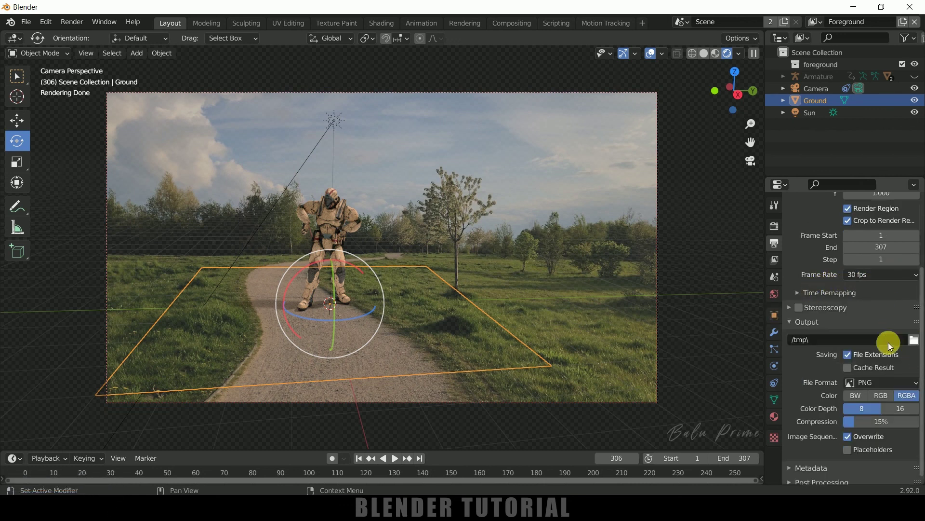
pyautogui.scroll(-1, 849, 356)
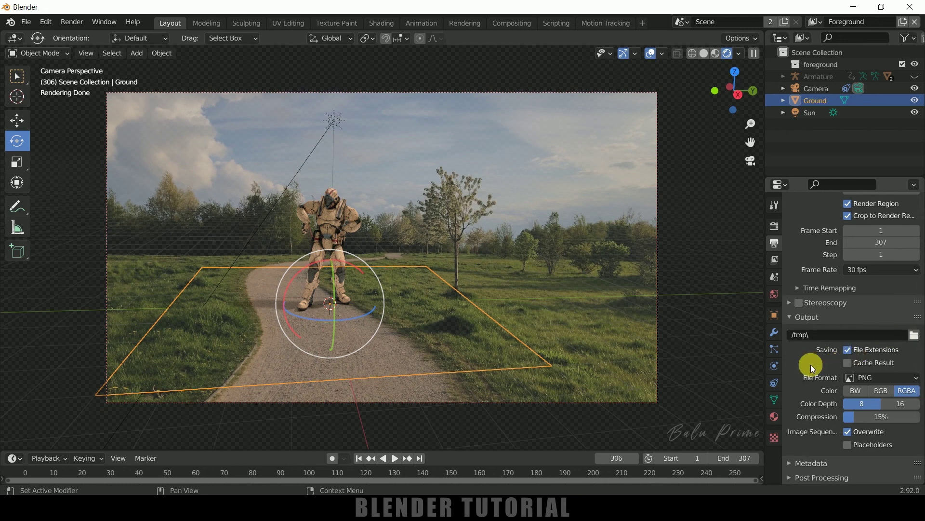
pyautogui.click(863, 378)
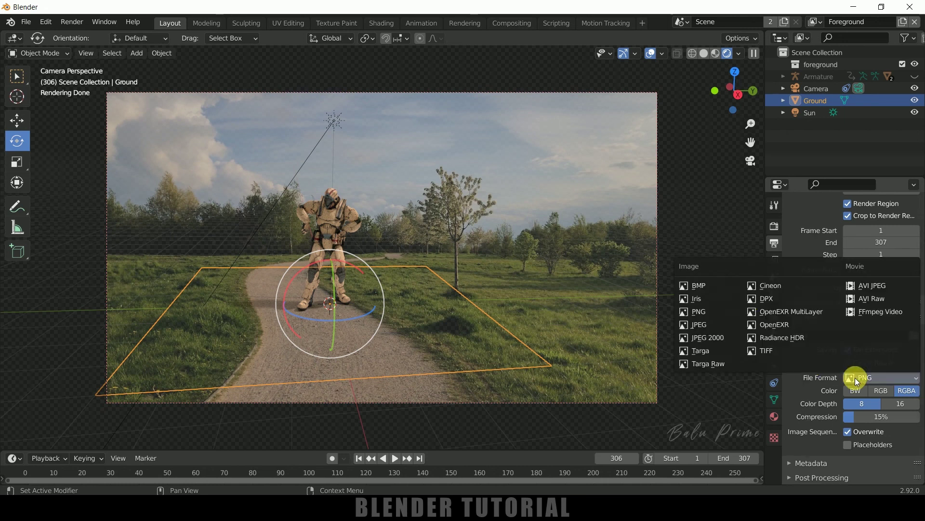
pyautogui.click(704, 325)
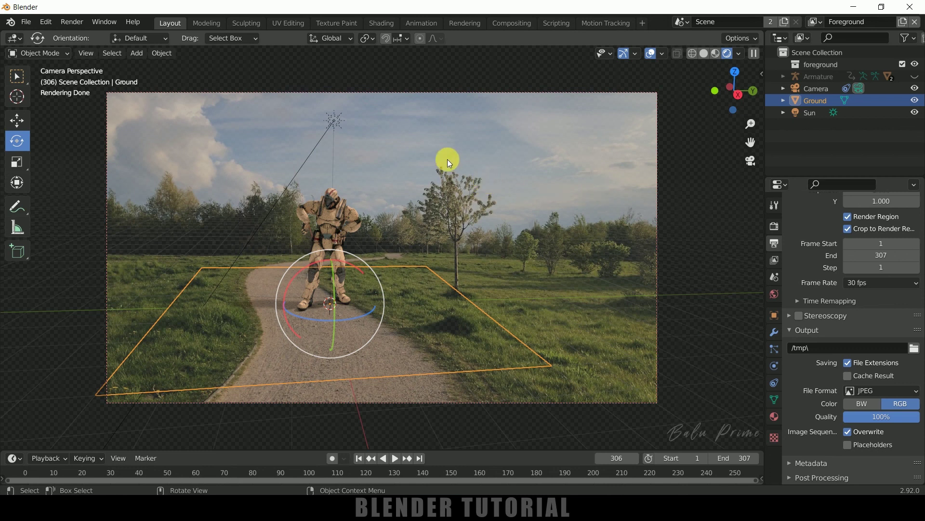
pyautogui.click(78, 23)
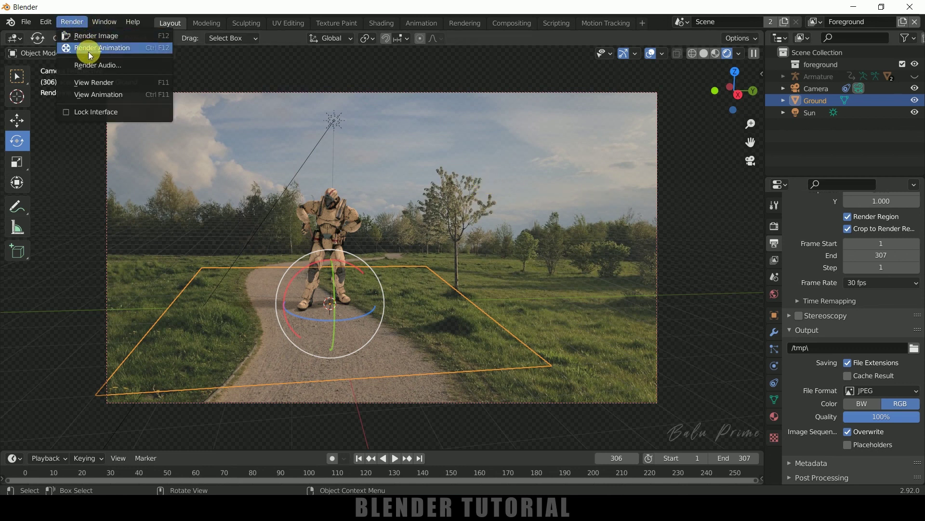